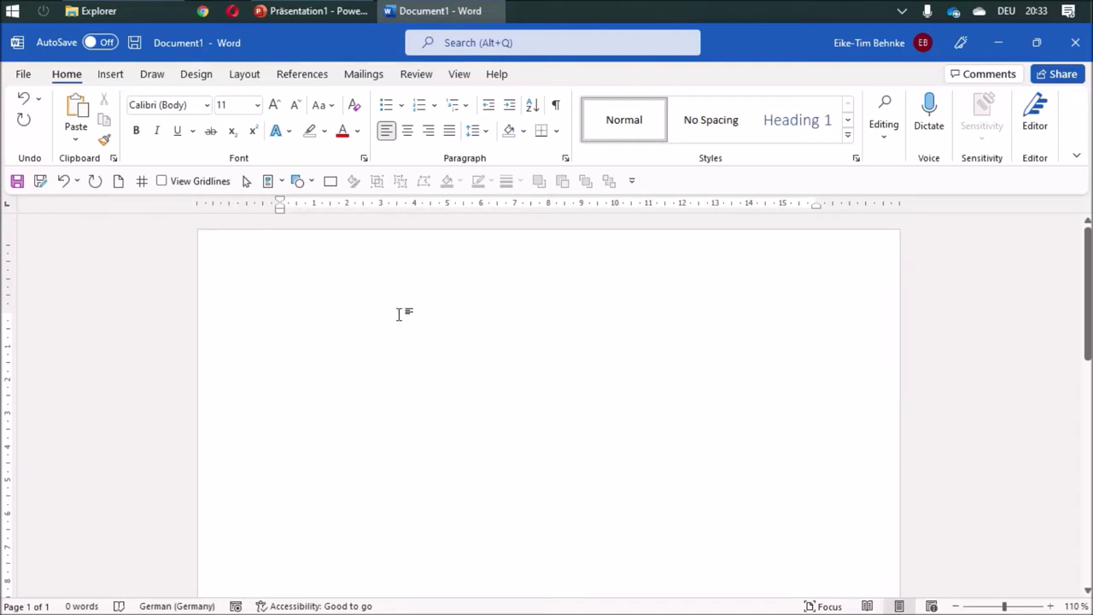
Show the page gridlines and add the Draw Text Box command to the Quick Access Toolbar.
click(162, 182)
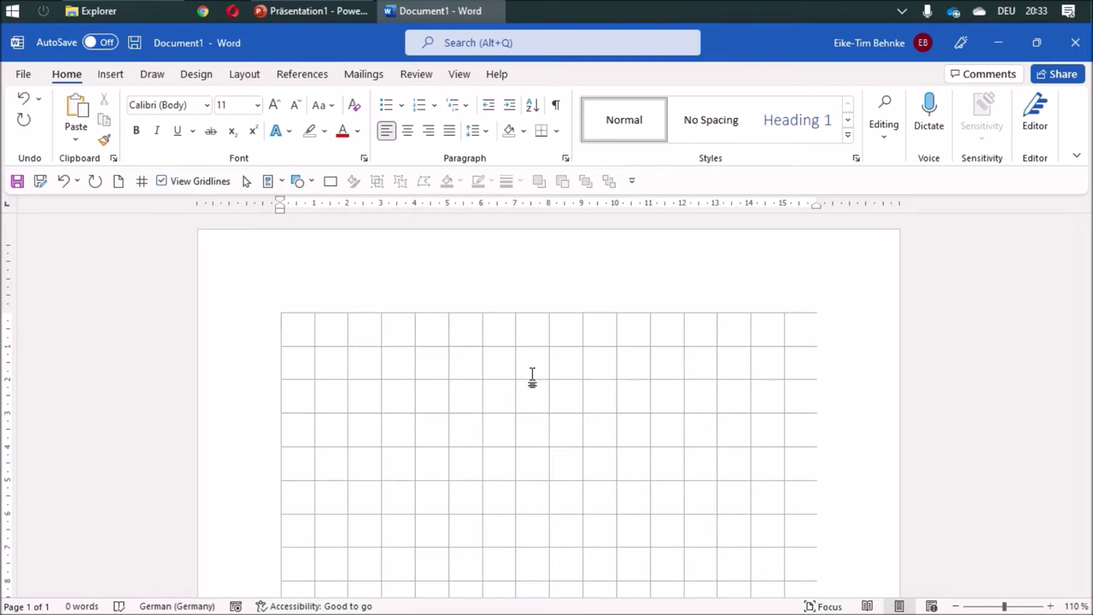
click(111, 76)
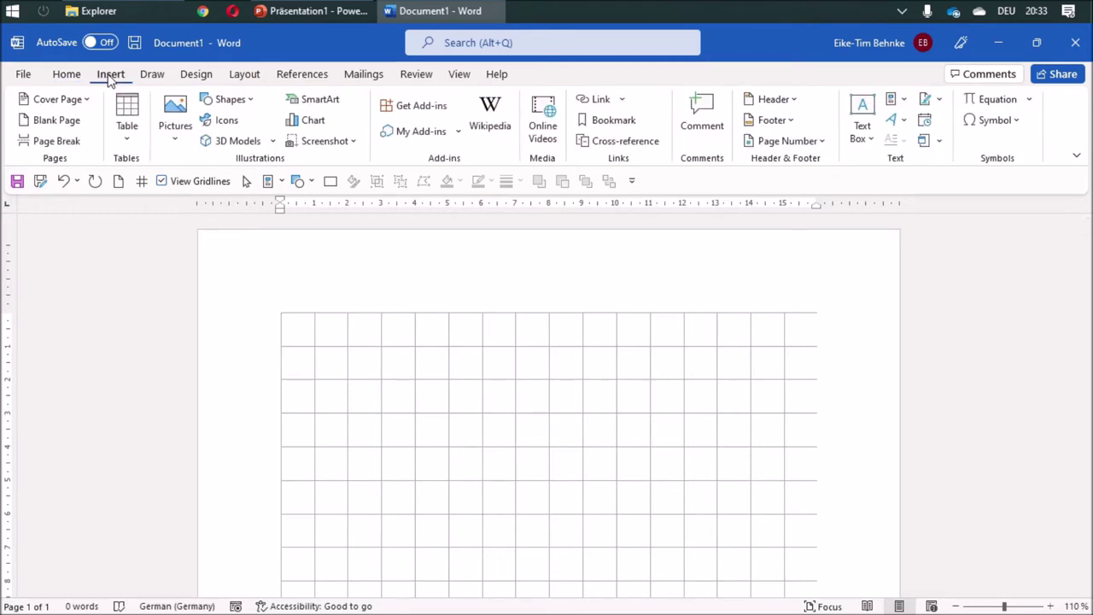
click(871, 141)
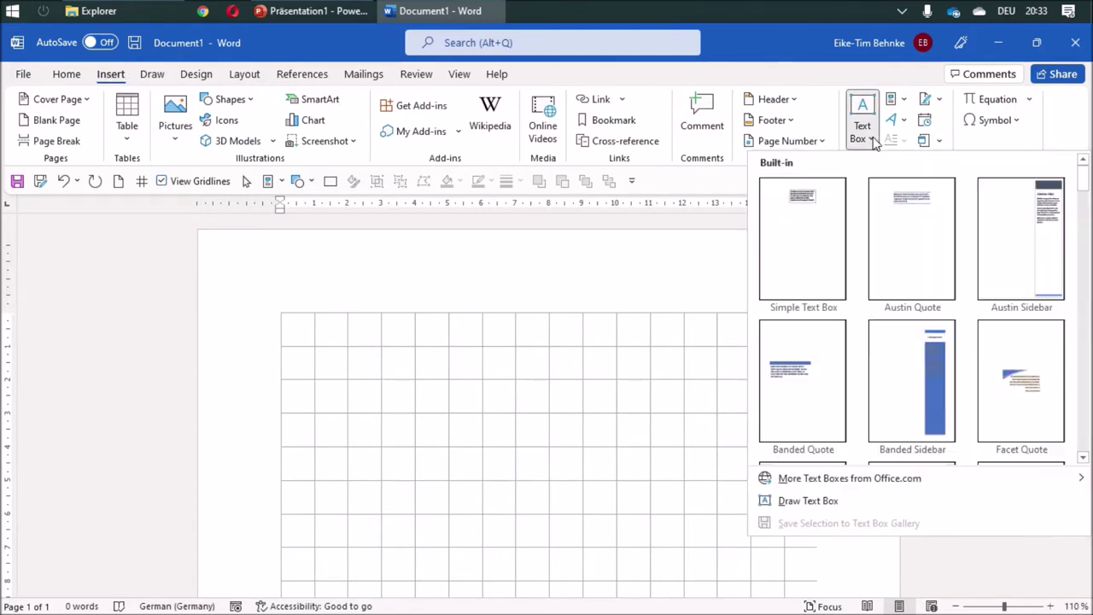
right_click(818, 496)
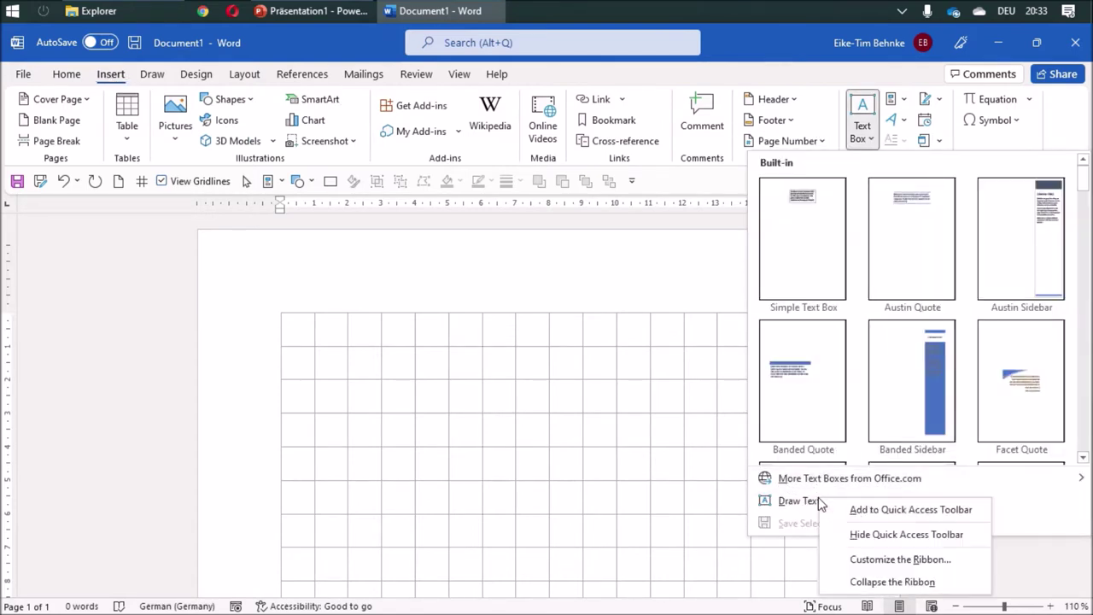
click(920, 506)
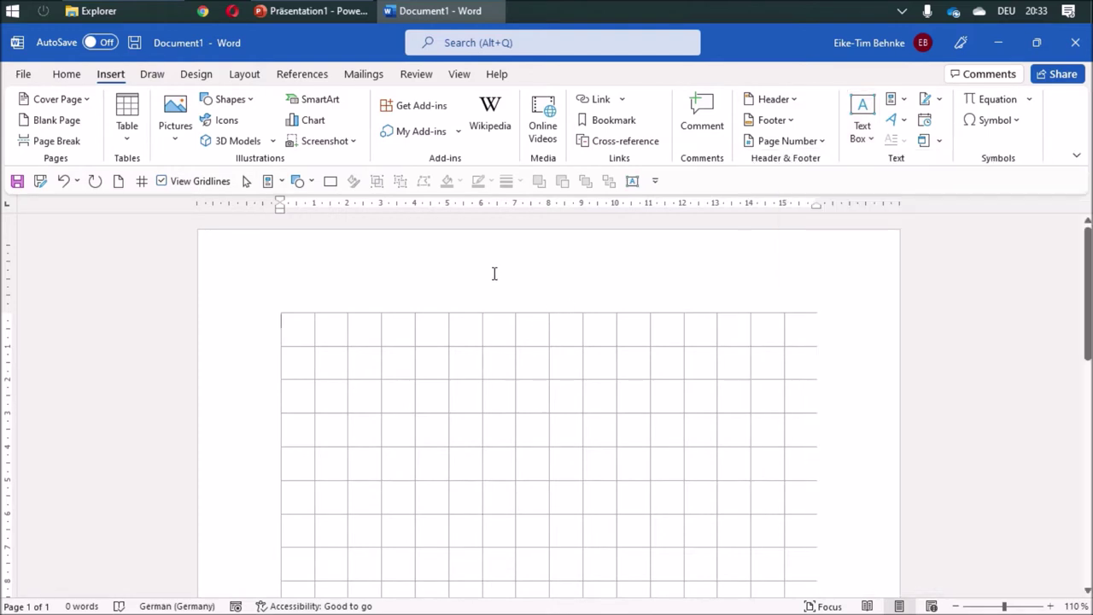
Add the Straight Connector command from All Commands to the Quick Access Toolbar.
click(655, 181)
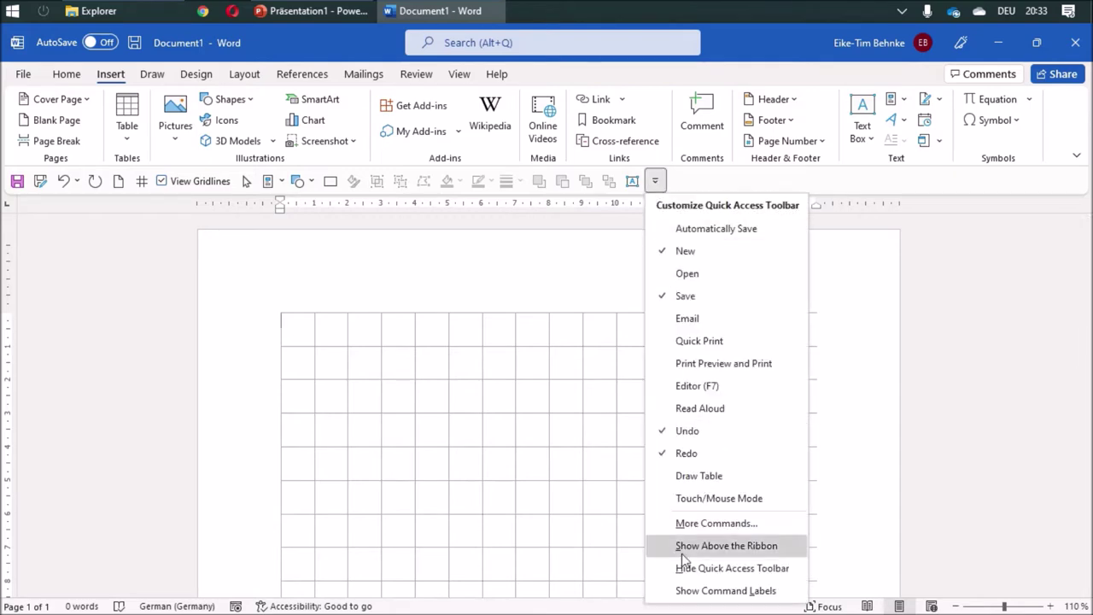
click(694, 523)
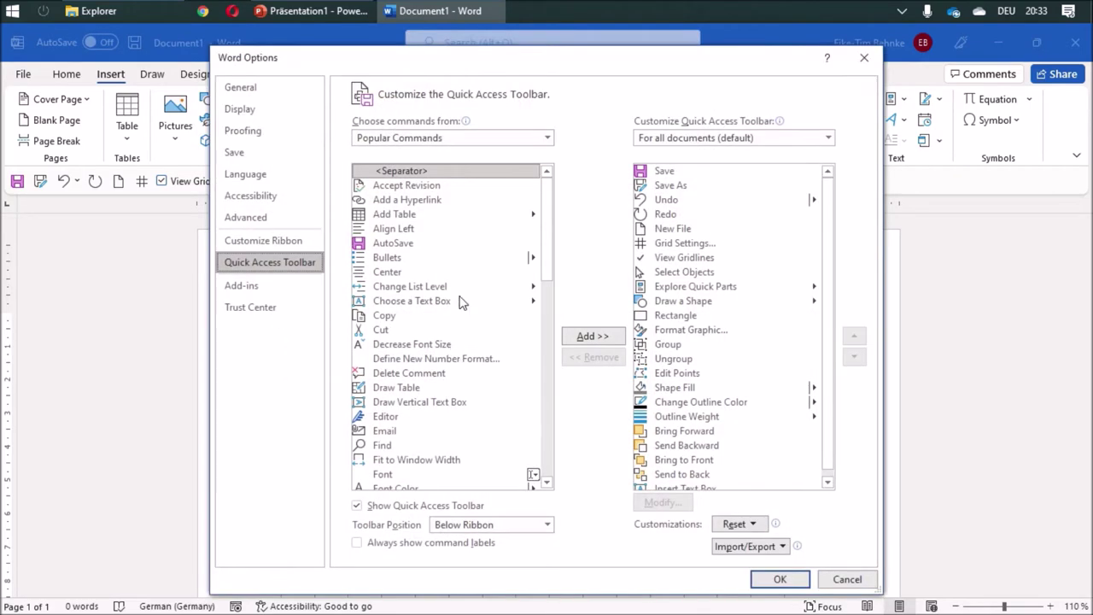
click(441, 140)
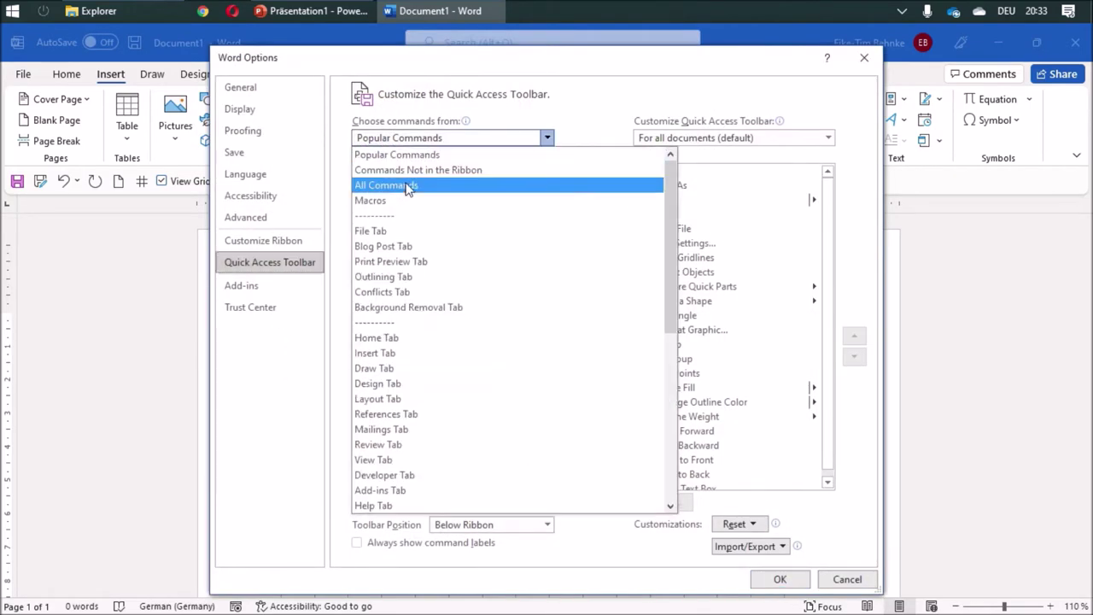
key(Escape)
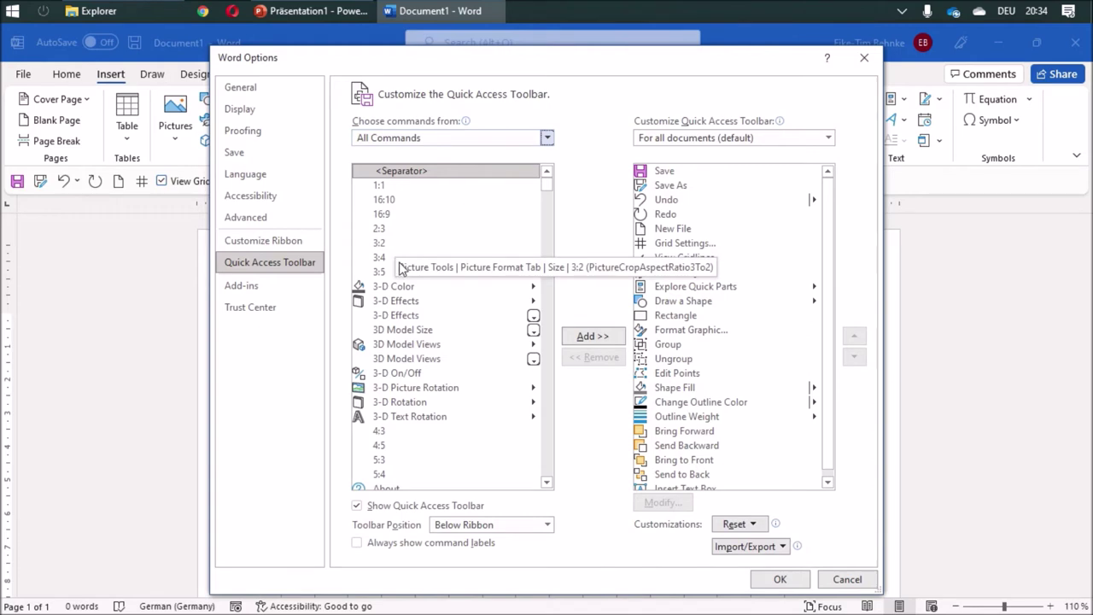
click(388, 287)
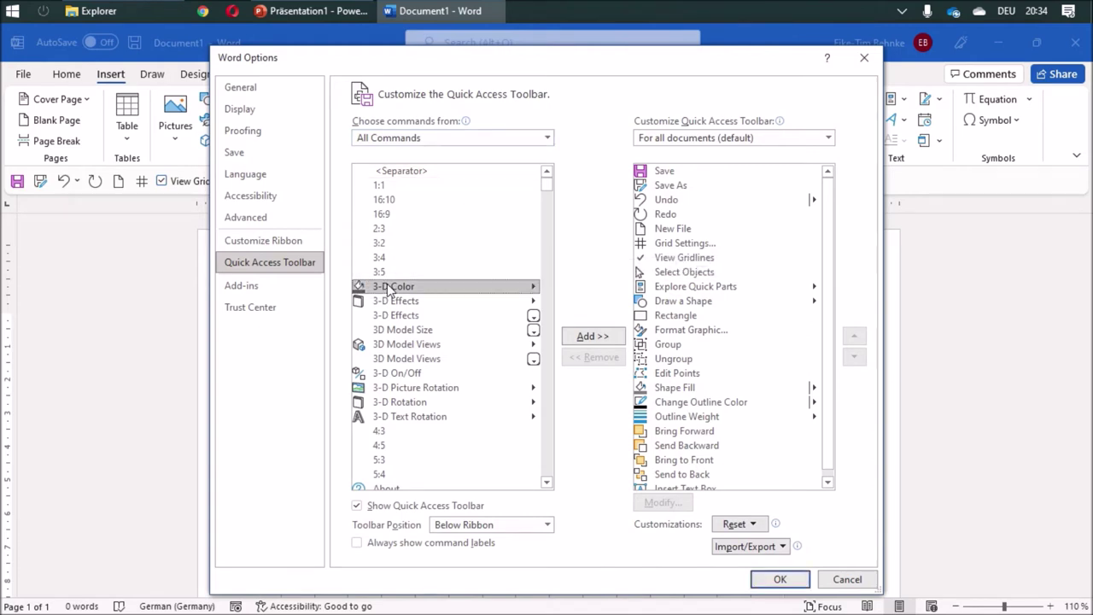
text(st)
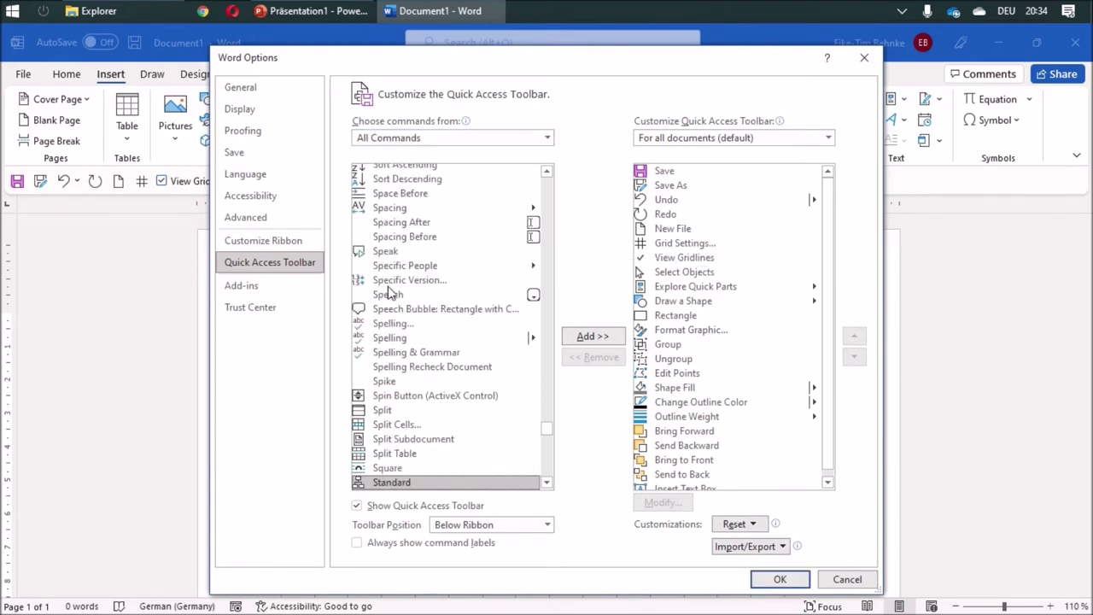
scroll(426, 351, down, 3)
scroll(426, 351, down, 2)
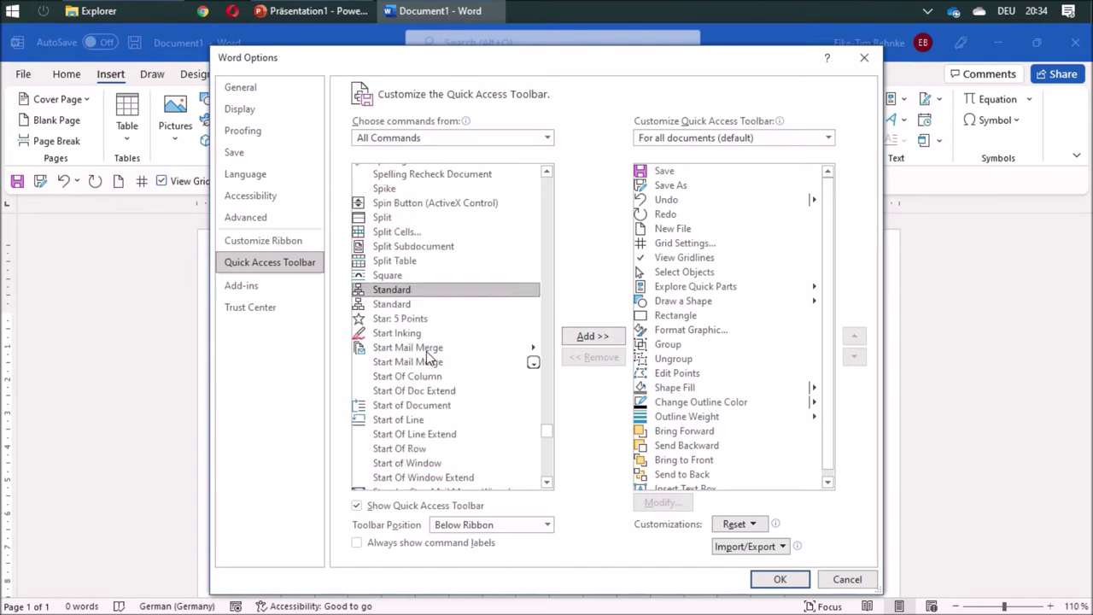
scroll(426, 356, down, 4)
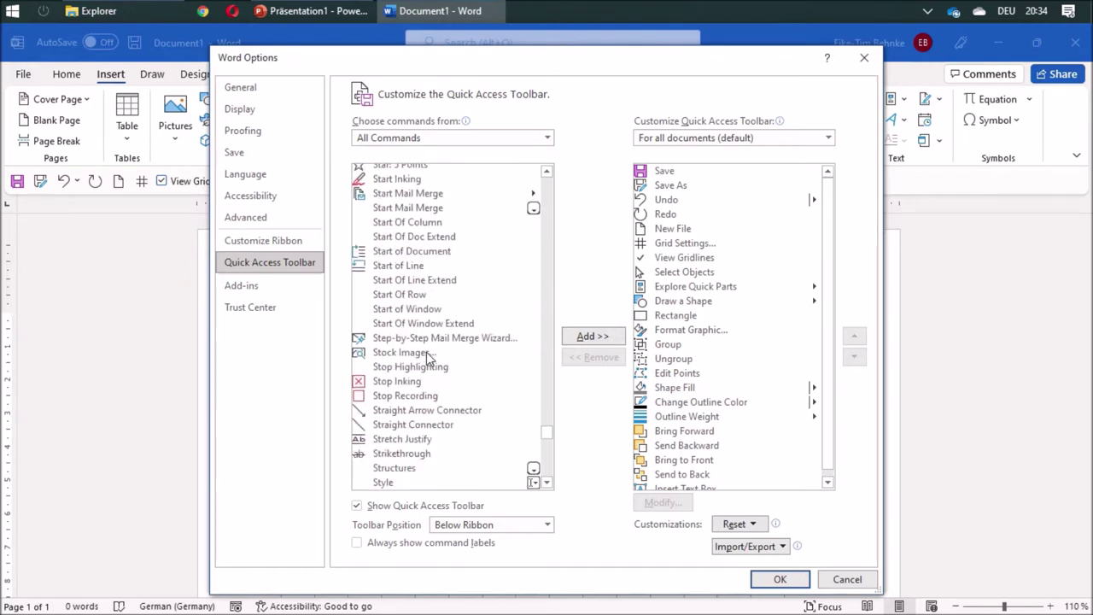
click(411, 427)
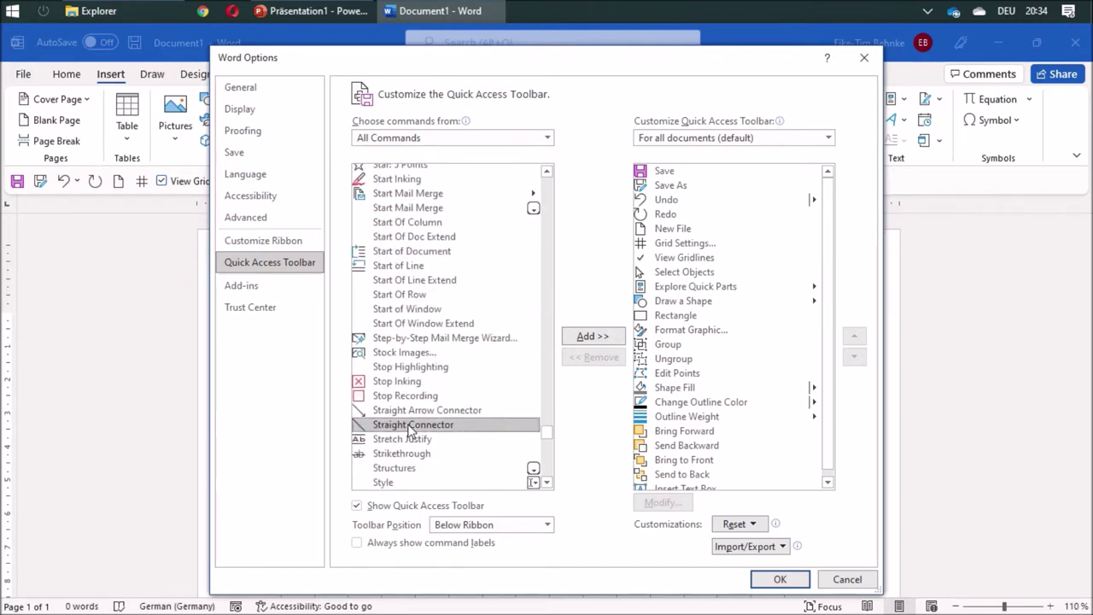
click(593, 336)
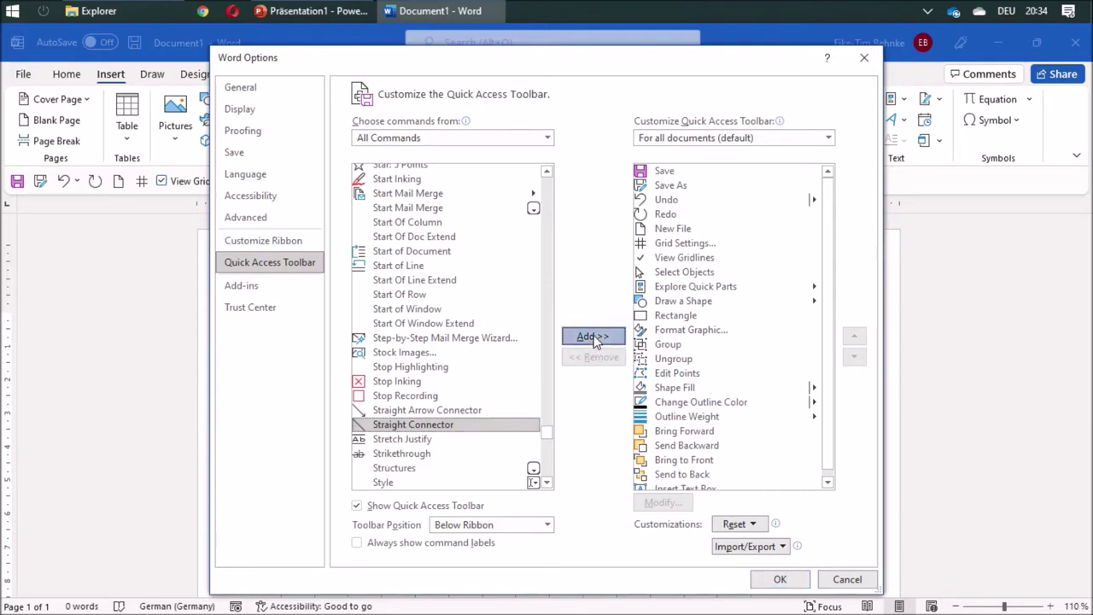
Add the Straight Arrow Connector and Arc commands to the Quick Access Toolbar list.
click(424, 413)
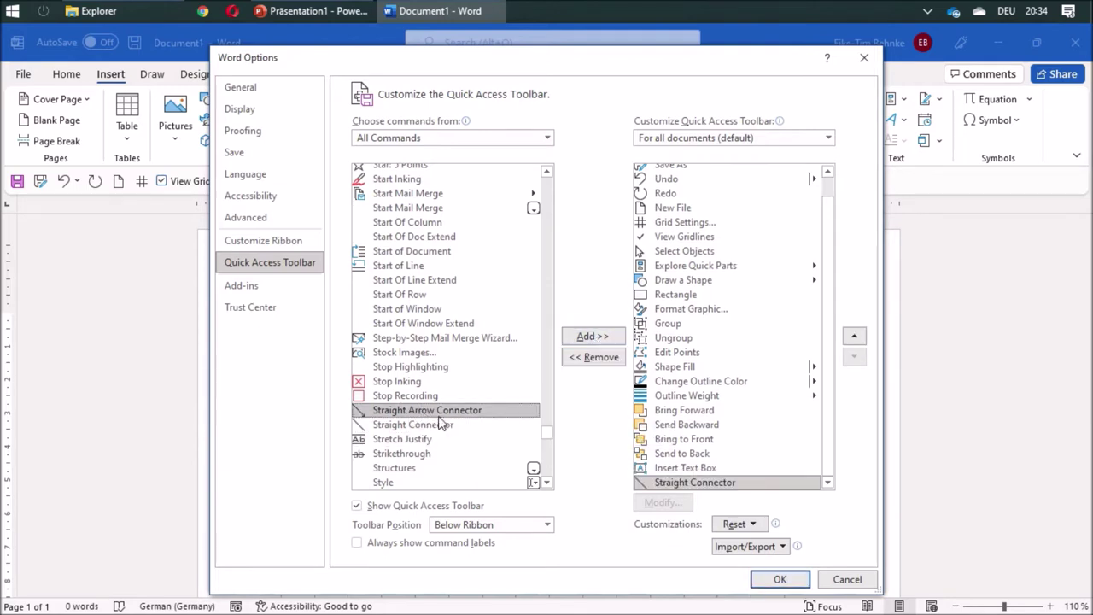
click(611, 337)
click(424, 352)
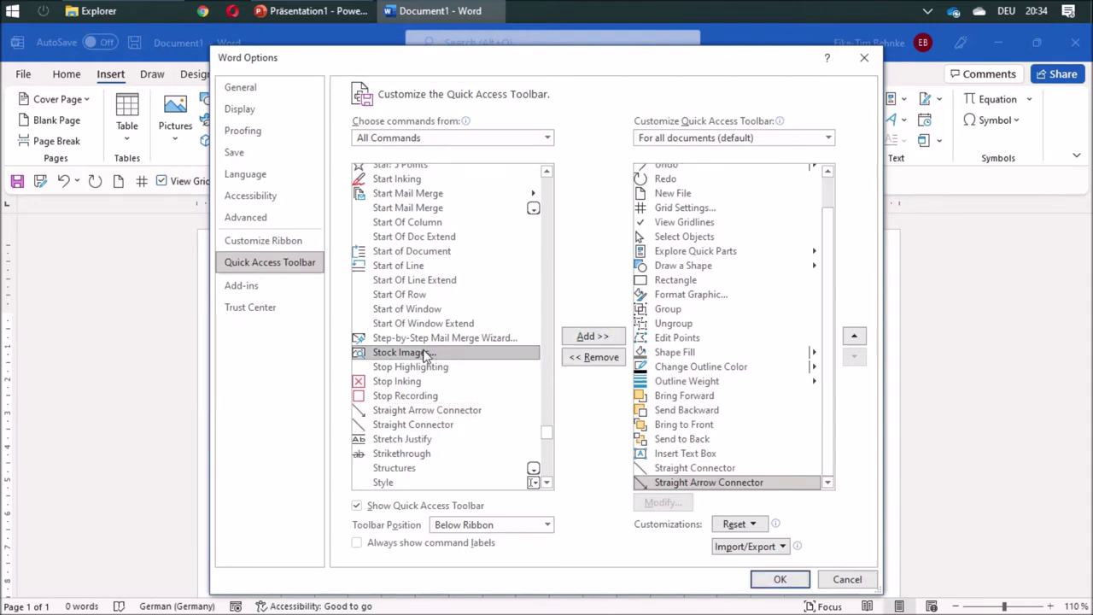
text(arc)
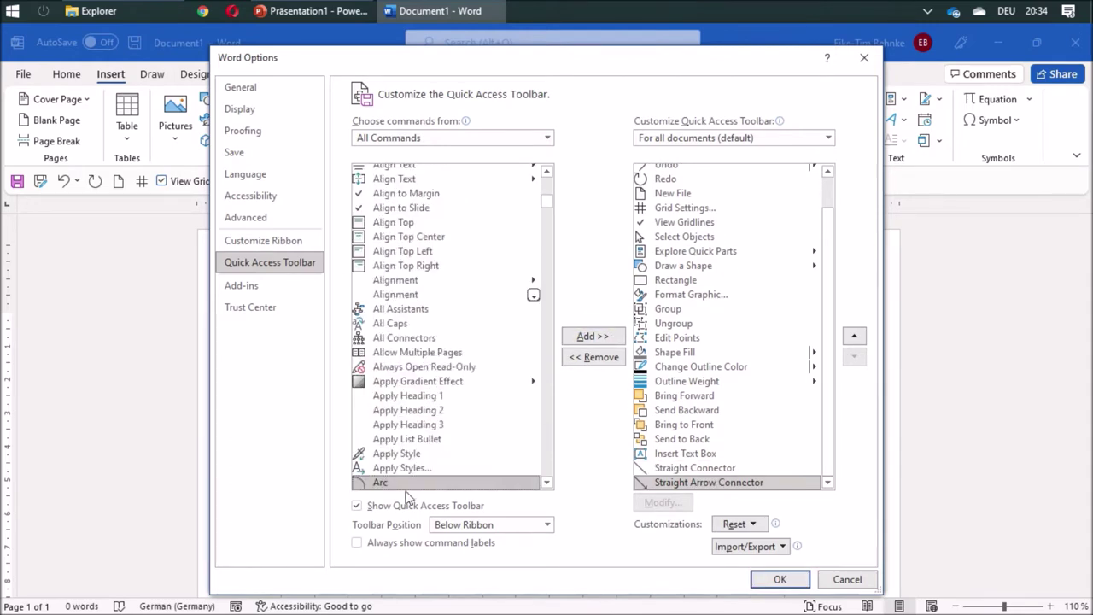
click(592, 336)
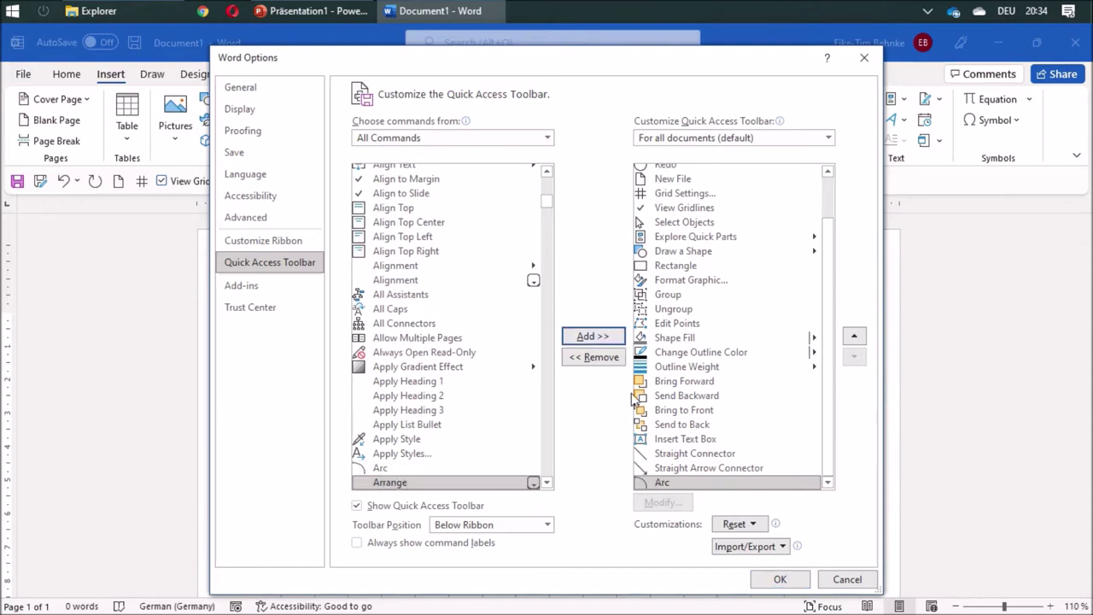
Move Straight Connector up the Quick Access Toolbar list to directly below Rectangle.
click(681, 453)
click(856, 336)
triple_click(857, 336)
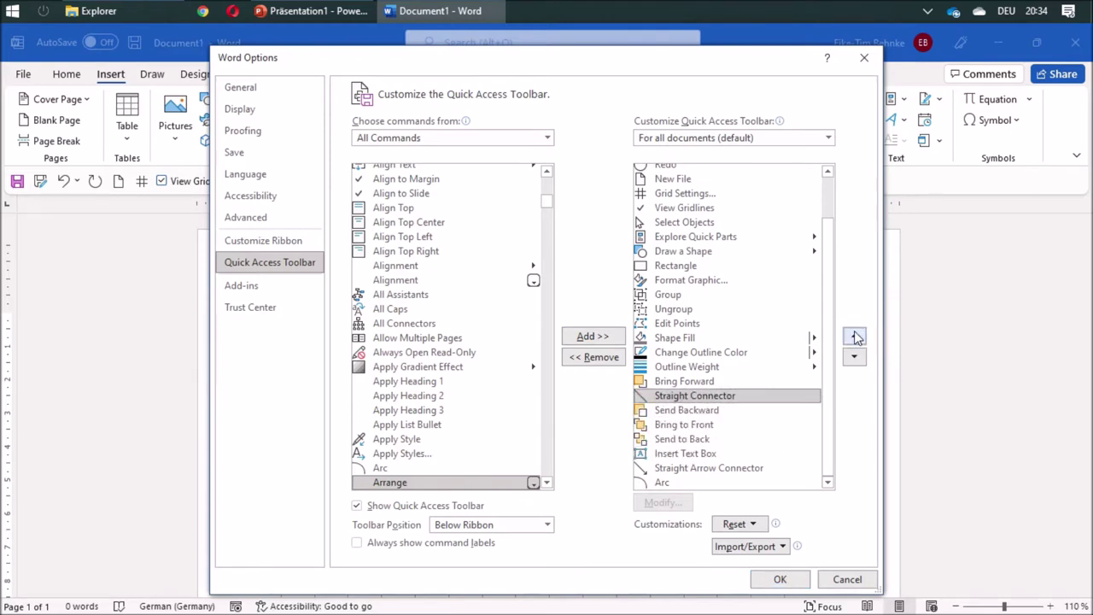
triple_click(856, 336)
double_click(856, 336)
triple_click(856, 336)
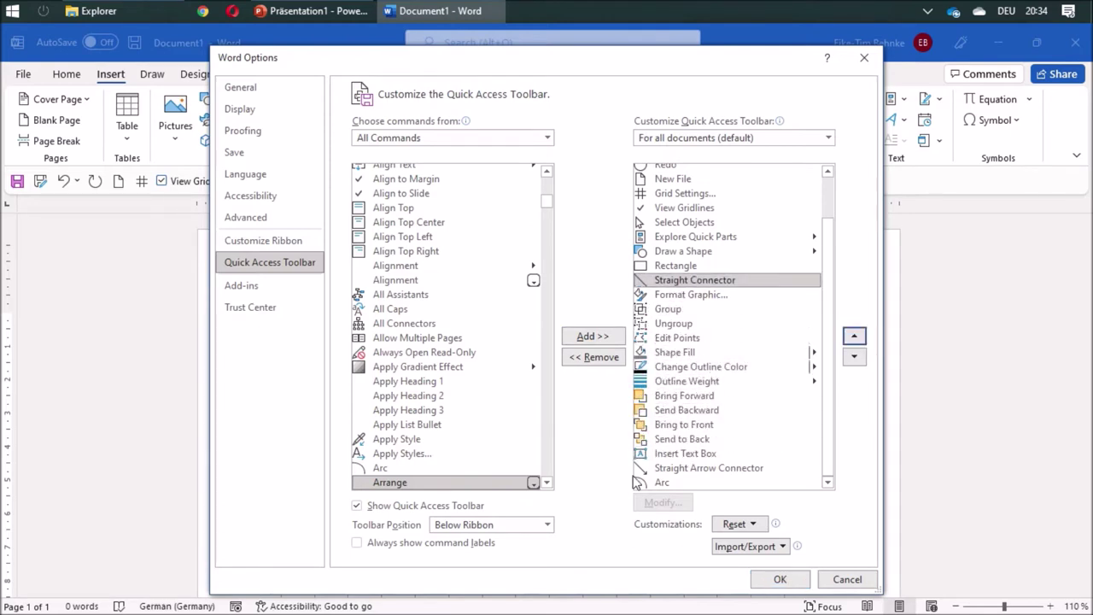
Move Straight Arrow Connector up the toolbar list to directly below Straight Connector.
click(663, 468)
click(855, 335)
double_click(855, 336)
double_click(855, 336)
triple_click(856, 337)
triple_click(856, 337)
click(856, 336)
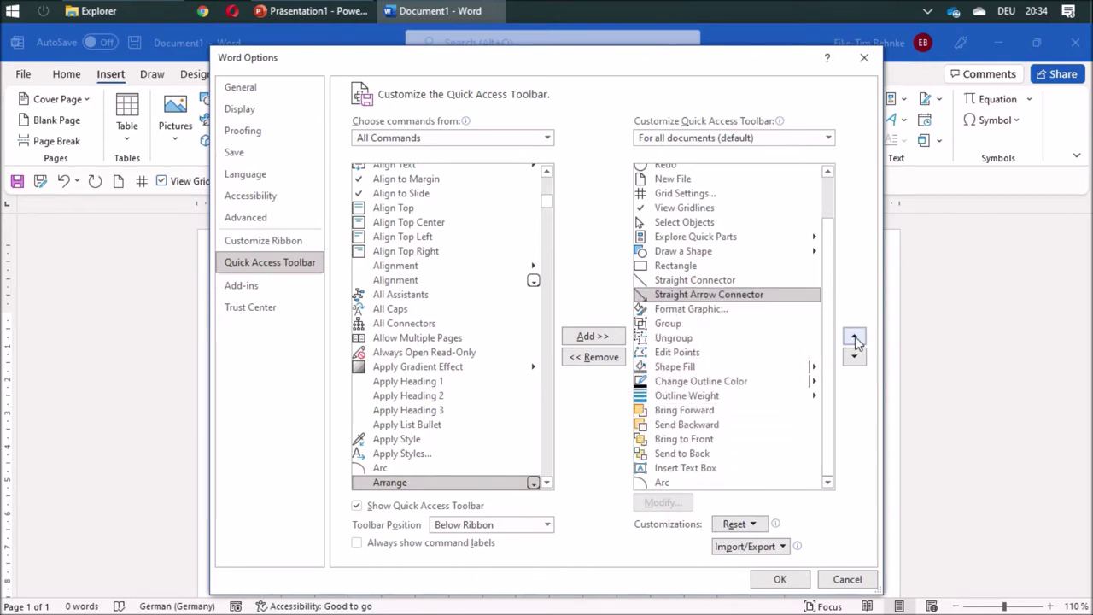
Move Arc up to directly below Straight Arrow Connector and apply the Quick Access Toolbar customization.
click(666, 484)
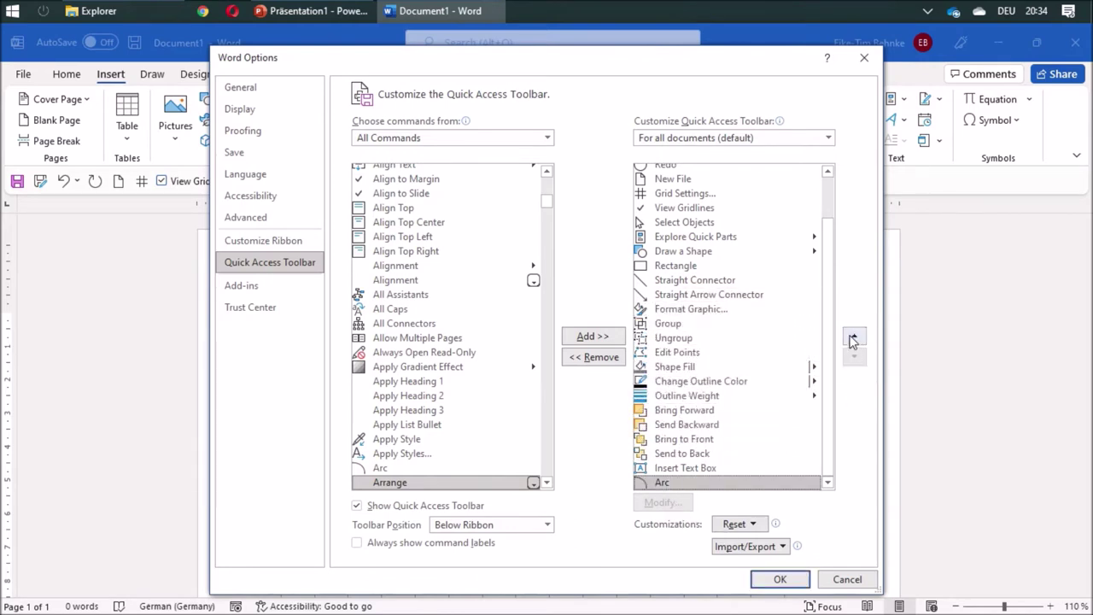
triple_click(854, 337)
triple_click(854, 338)
triple_click(854, 338)
double_click(854, 338)
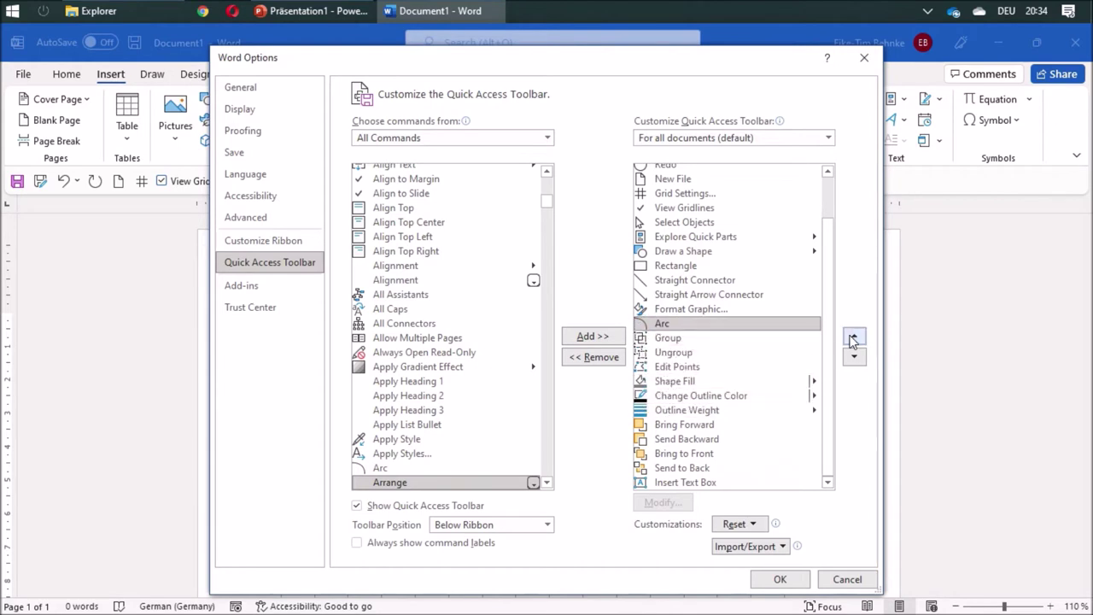
double_click(854, 337)
click(855, 359)
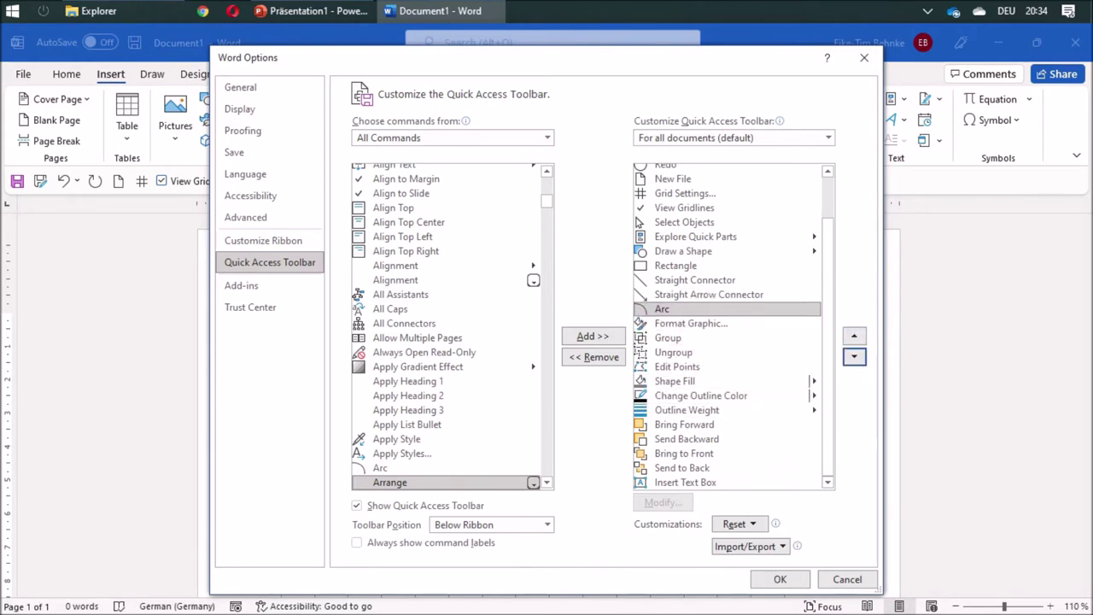
click(785, 582)
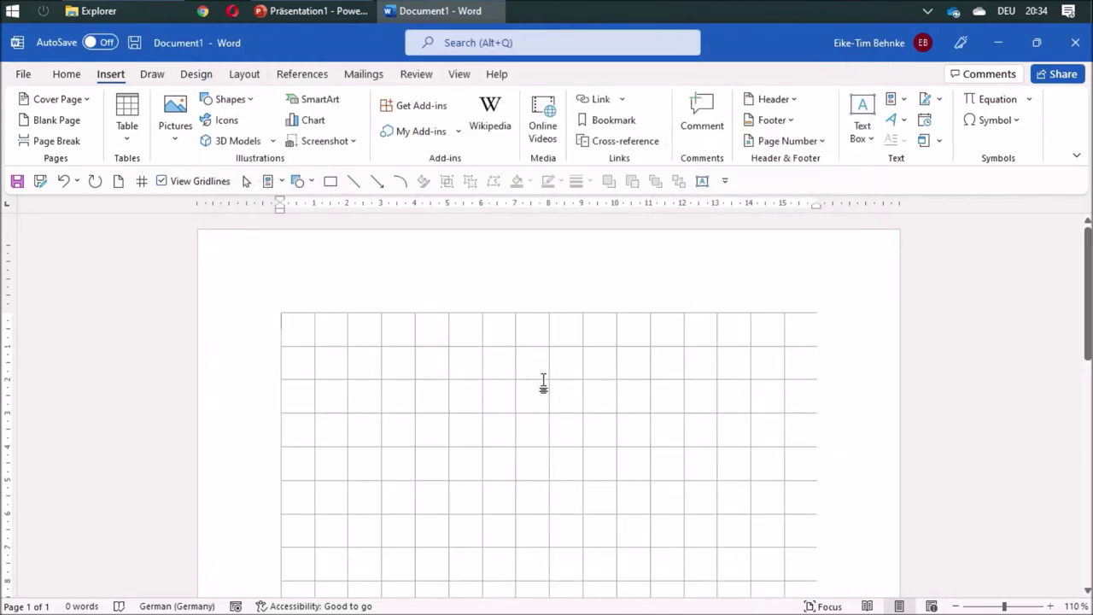
Draw a horizontal straight line about 5 cm long on the grid and give it a black, slightly heavier outline.
click(352, 180)
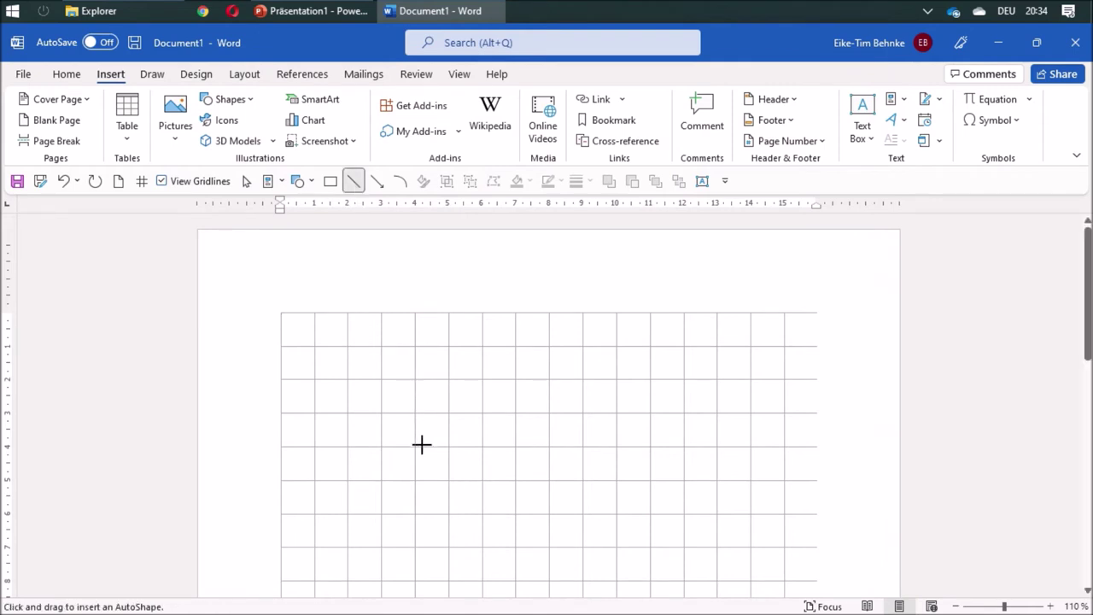
drag(416, 412, 583, 413)
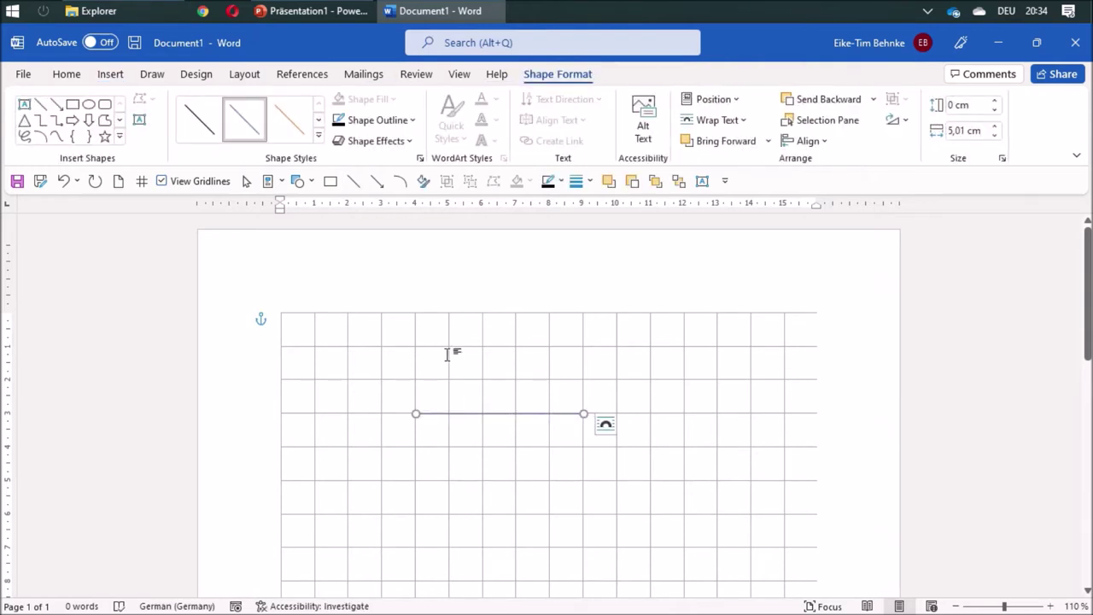
click(548, 183)
click(589, 181)
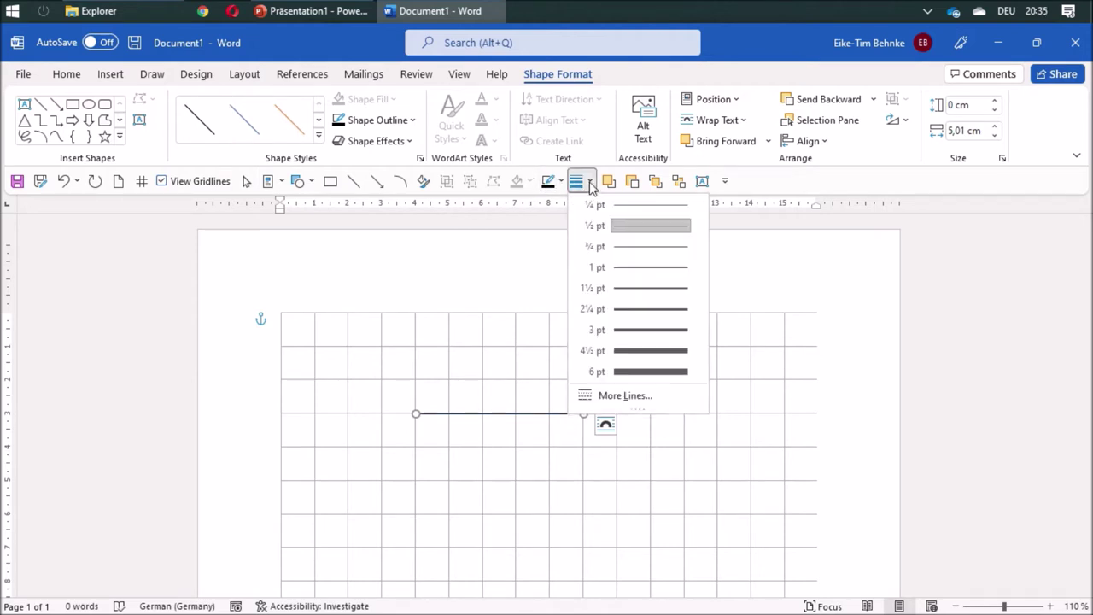
click(628, 255)
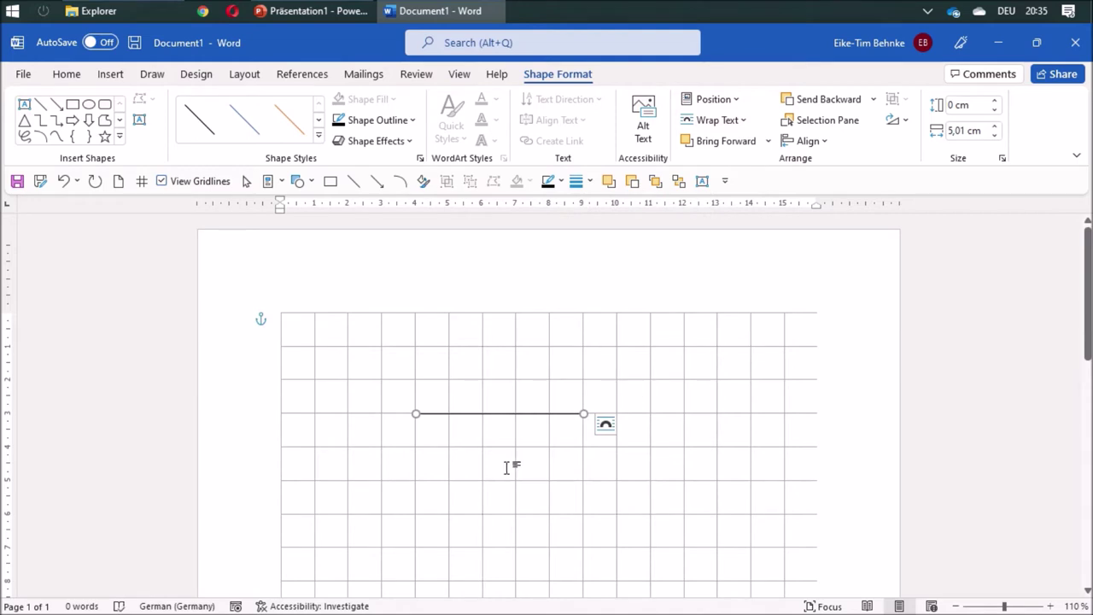
click(605, 423)
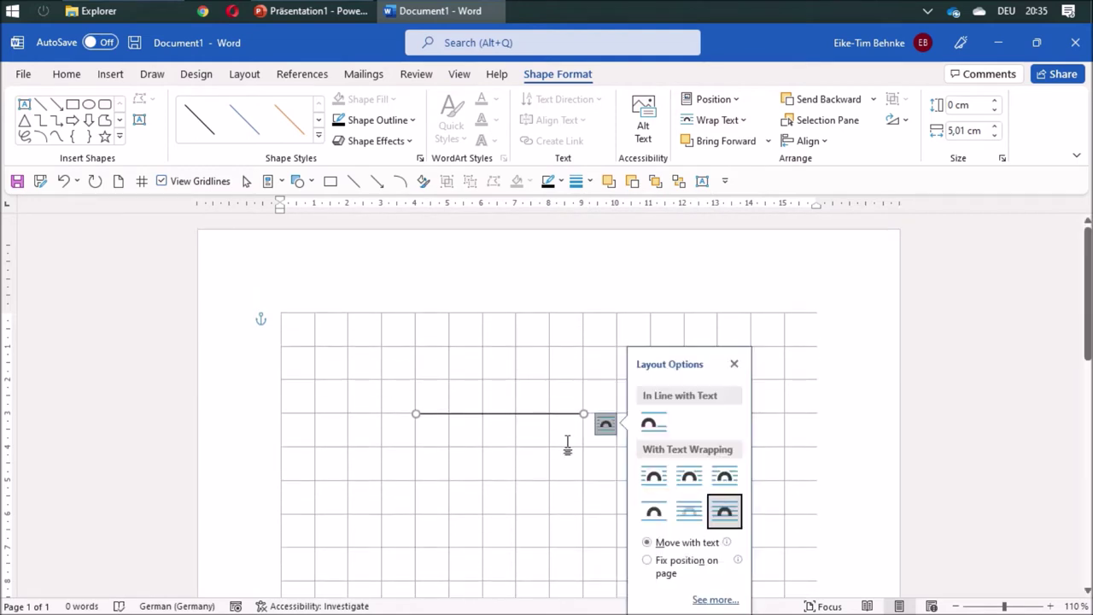
click(501, 439)
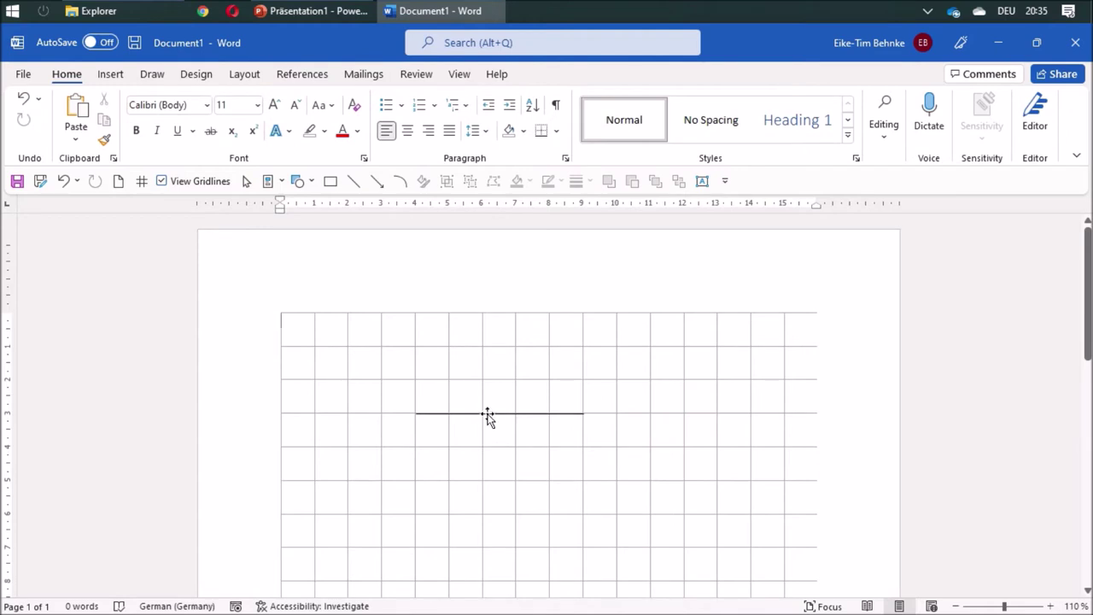
Duplicate the horizontal line one grid square above the original, aligned with its ends.
click(486, 415)
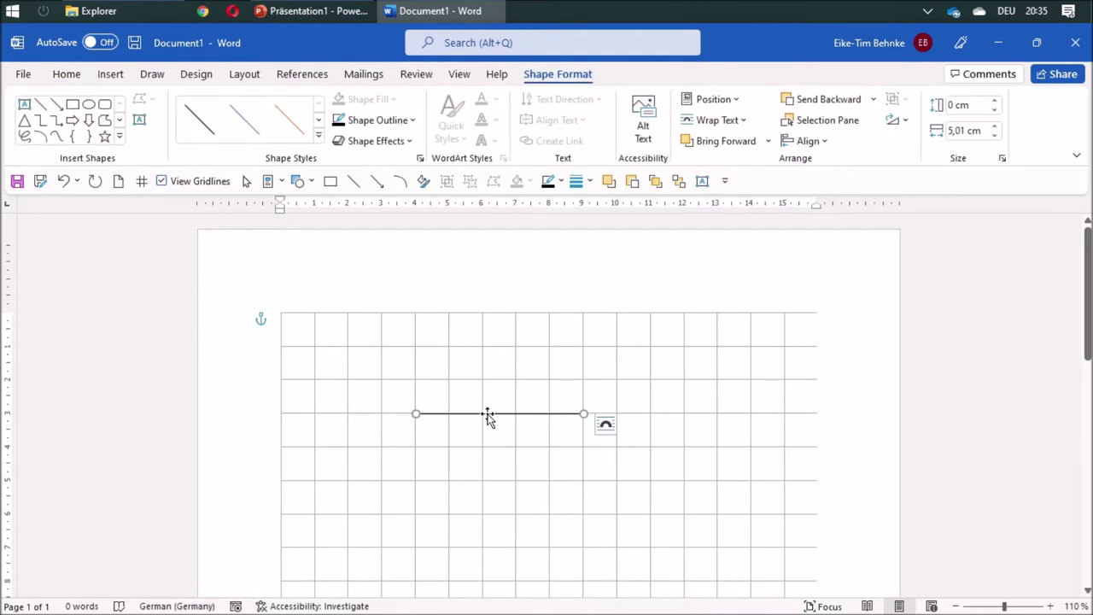
drag(488, 415, 492, 388)
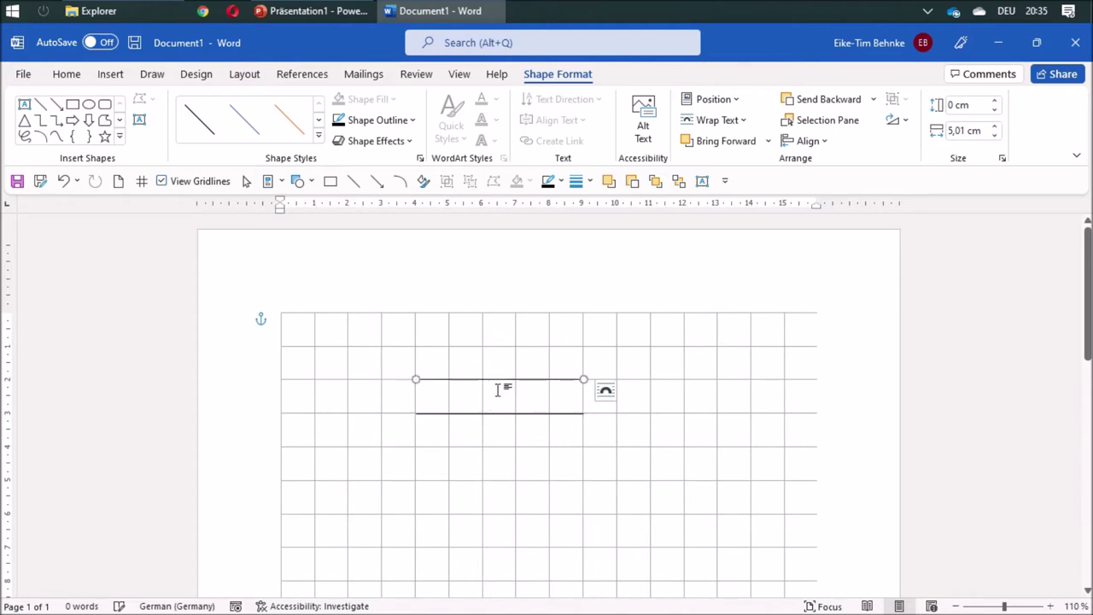
click(671, 399)
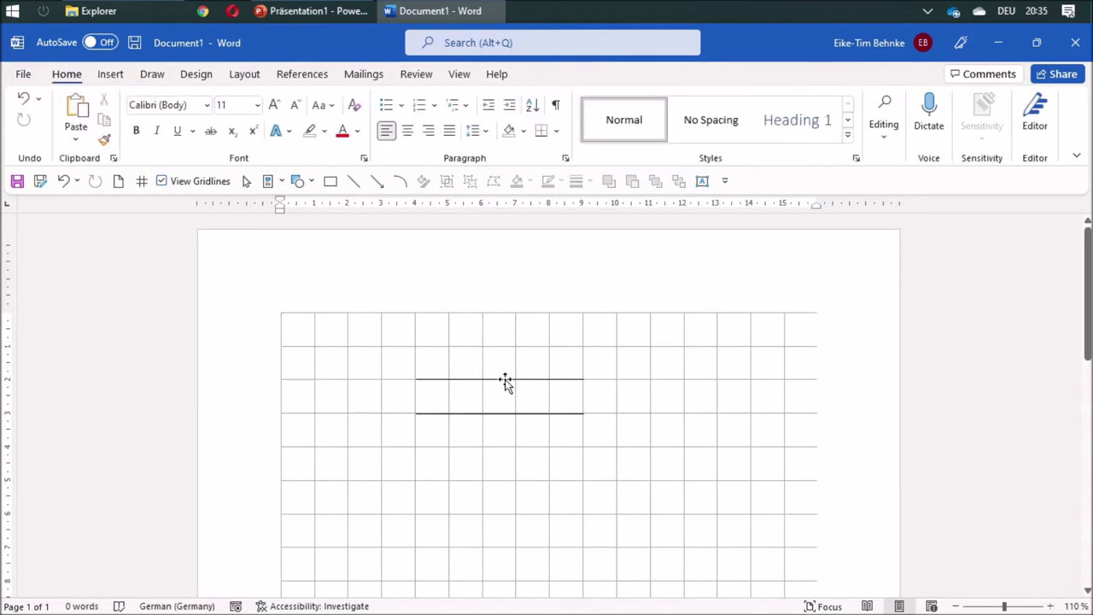
Rotate the upper horizontal line counter-clockwise by setting its rotation to -50°.
click(504, 379)
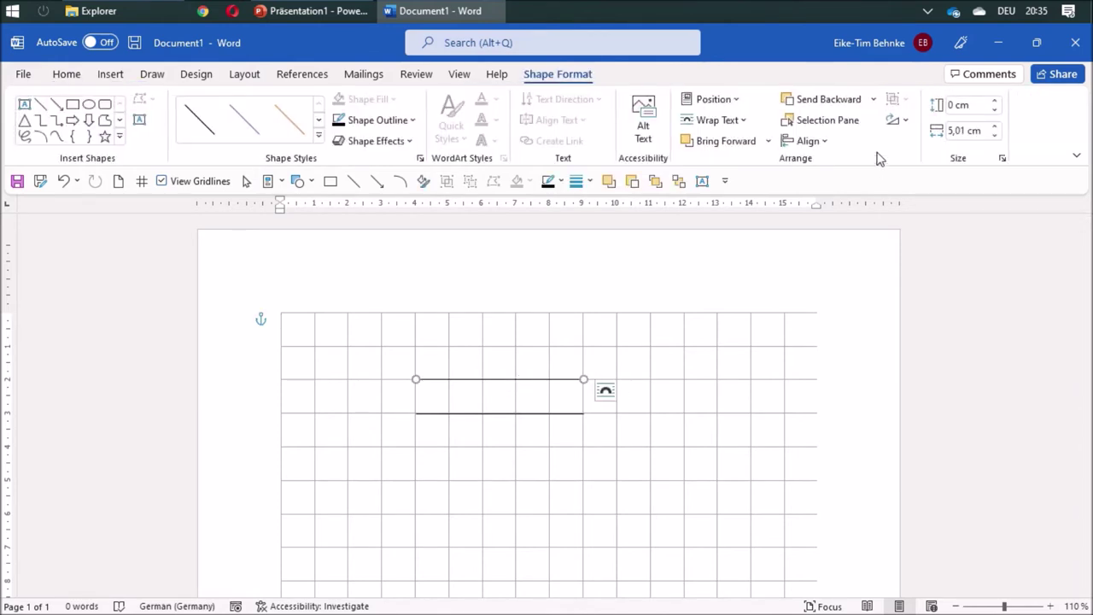
click(897, 119)
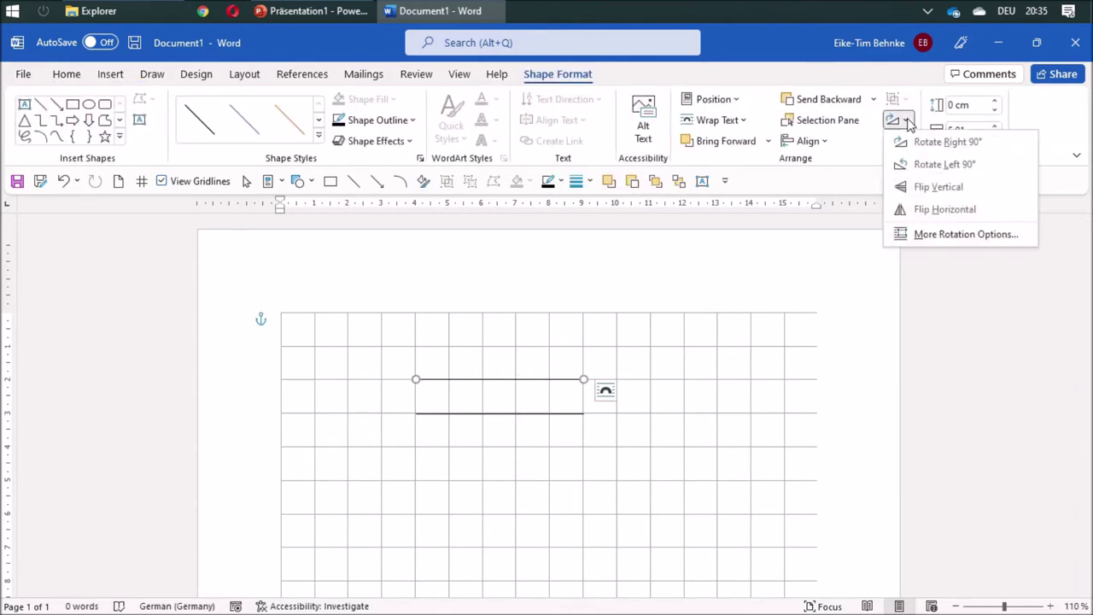
click(951, 234)
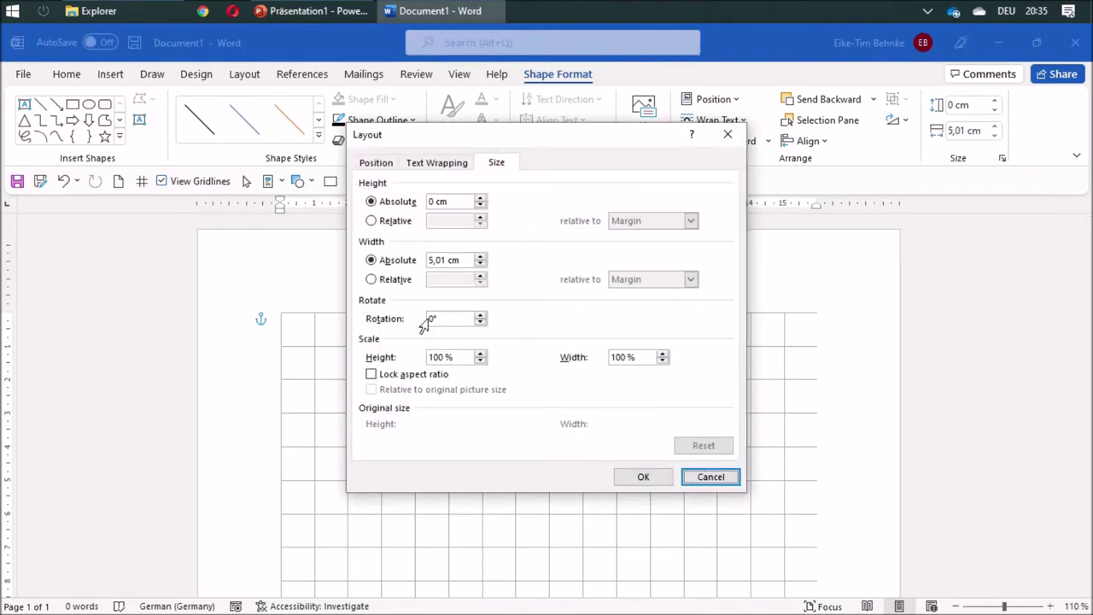
click(431, 319)
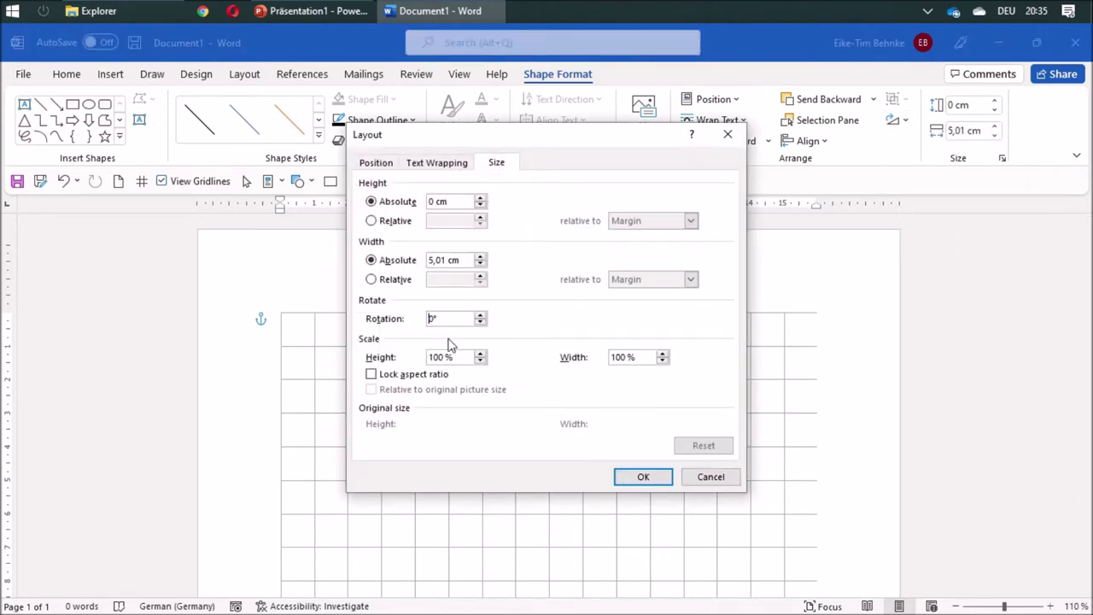
text(5)
click(429, 319)
text(-)
click(643, 477)
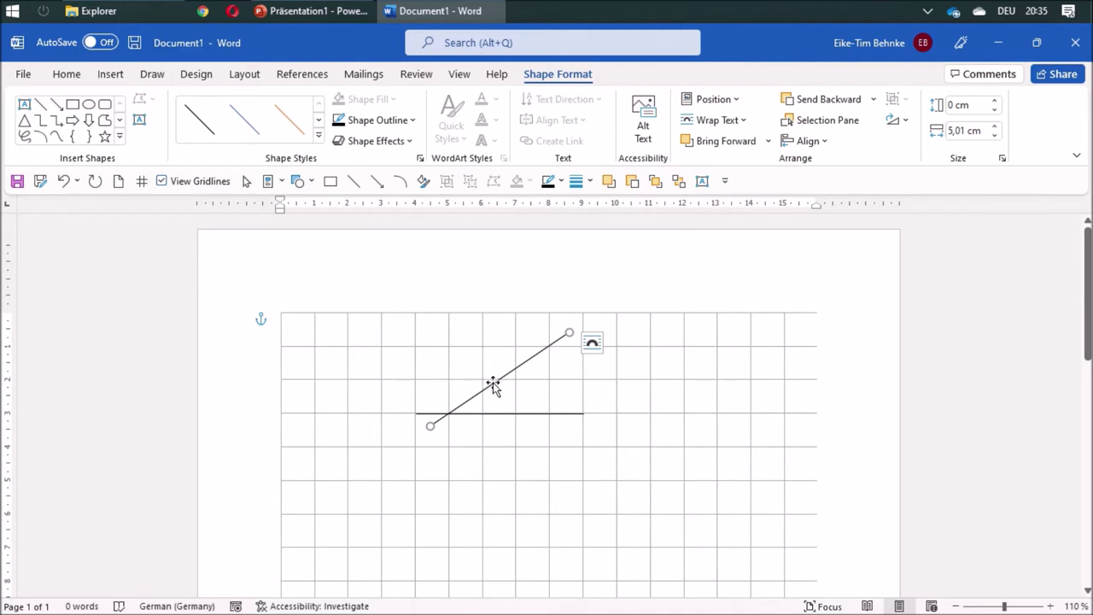
Nudge the angled line upward in full steps until its lower end sits above the horizontal line, trying sideways nudges as well.
key(Up)
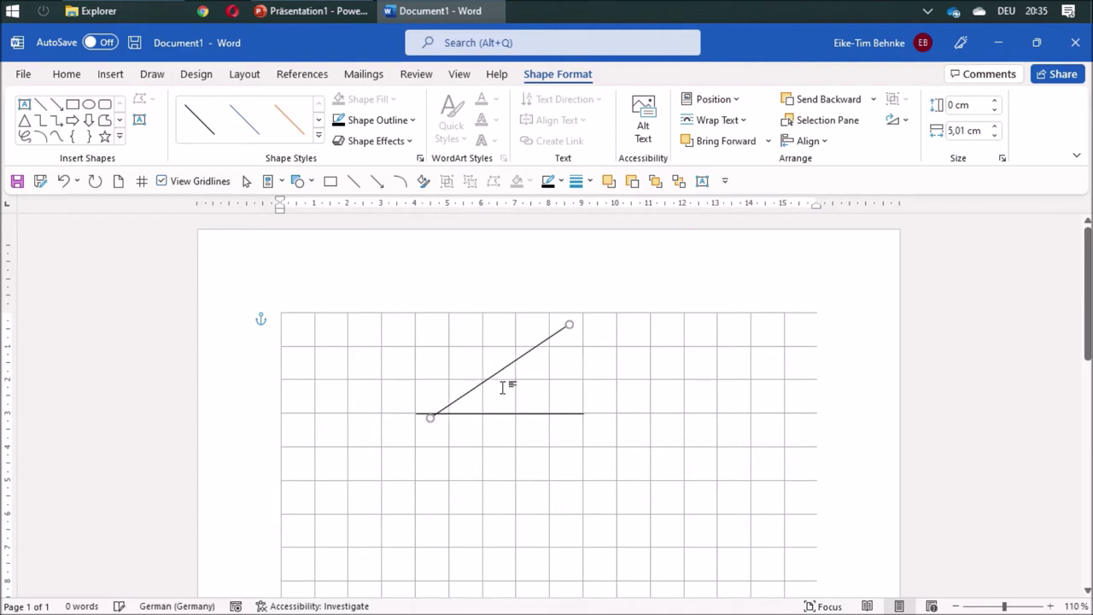
key(Up)
key(Up)
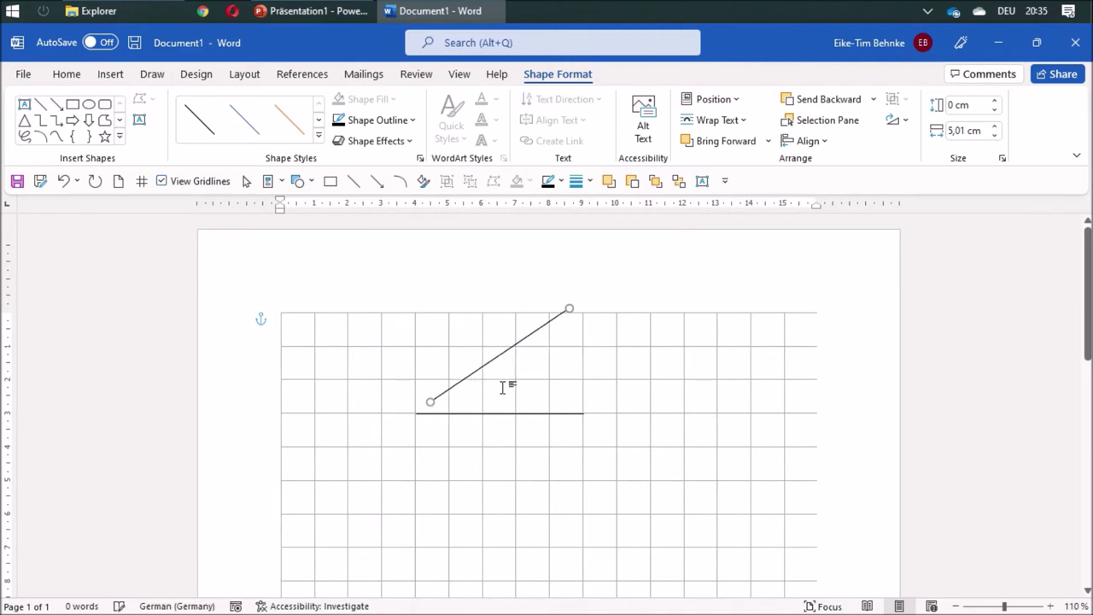
key(Left)
key(Left)
key(Right)
key(Right)
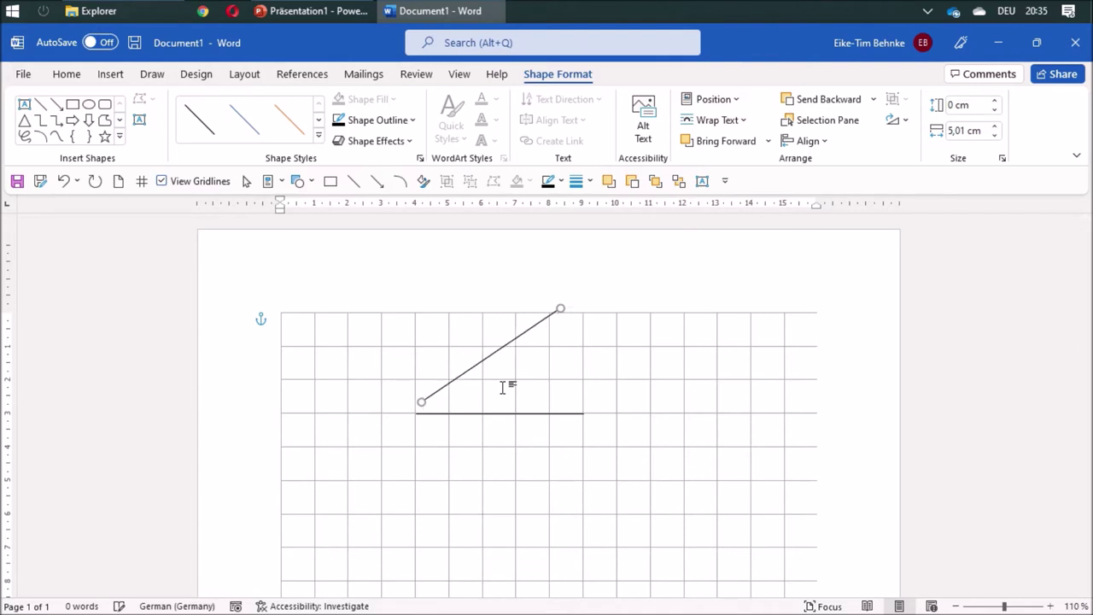
key(Up)
key(Left)
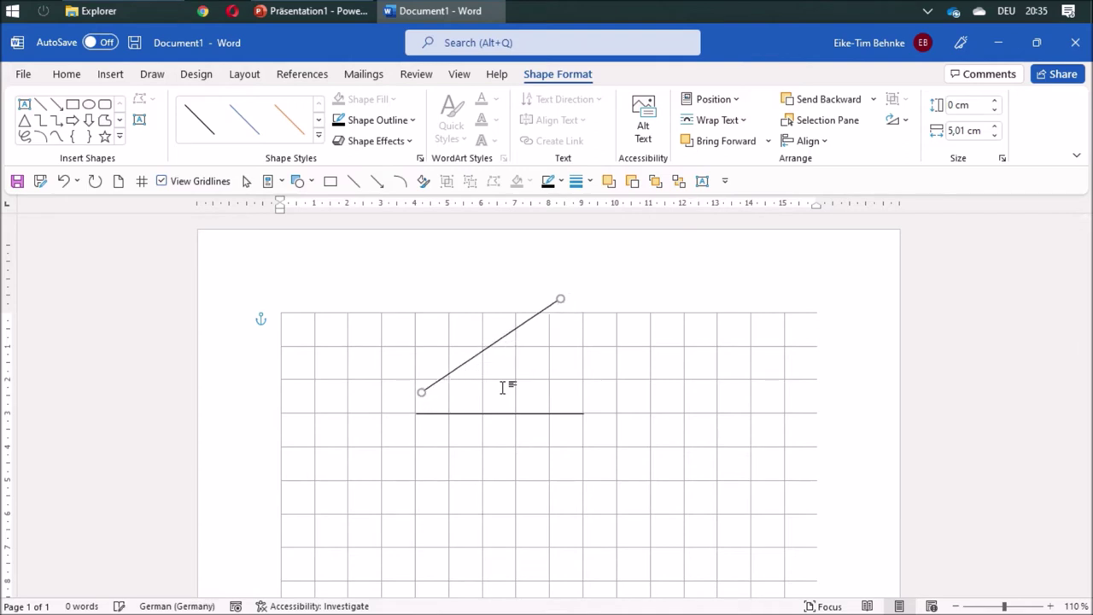
key(Left)
key(Right)
key(Right)
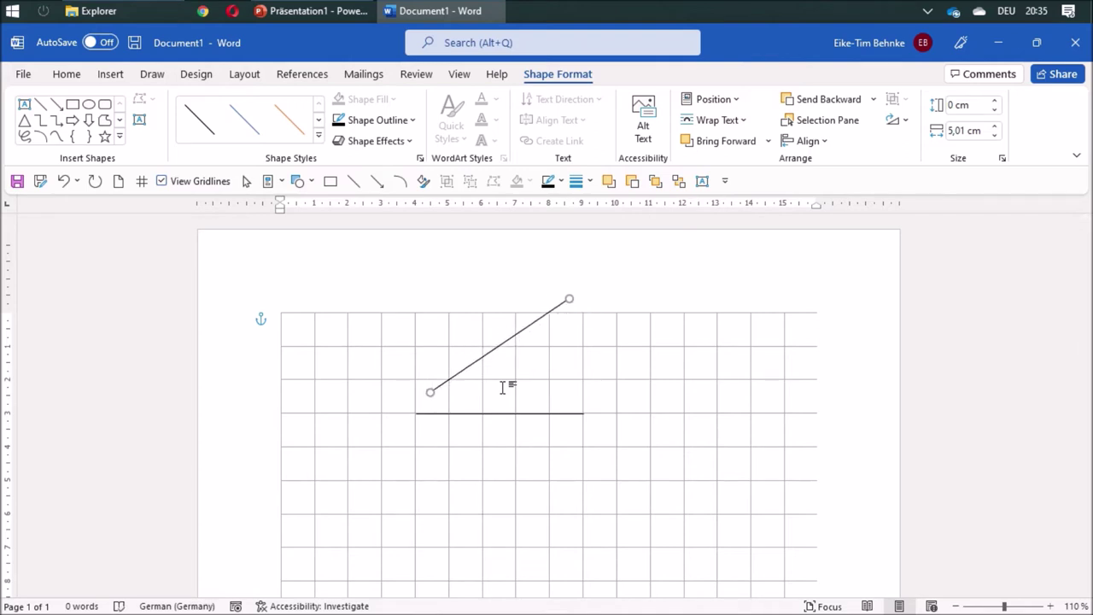
key(Left)
key(Left)
key(Right)
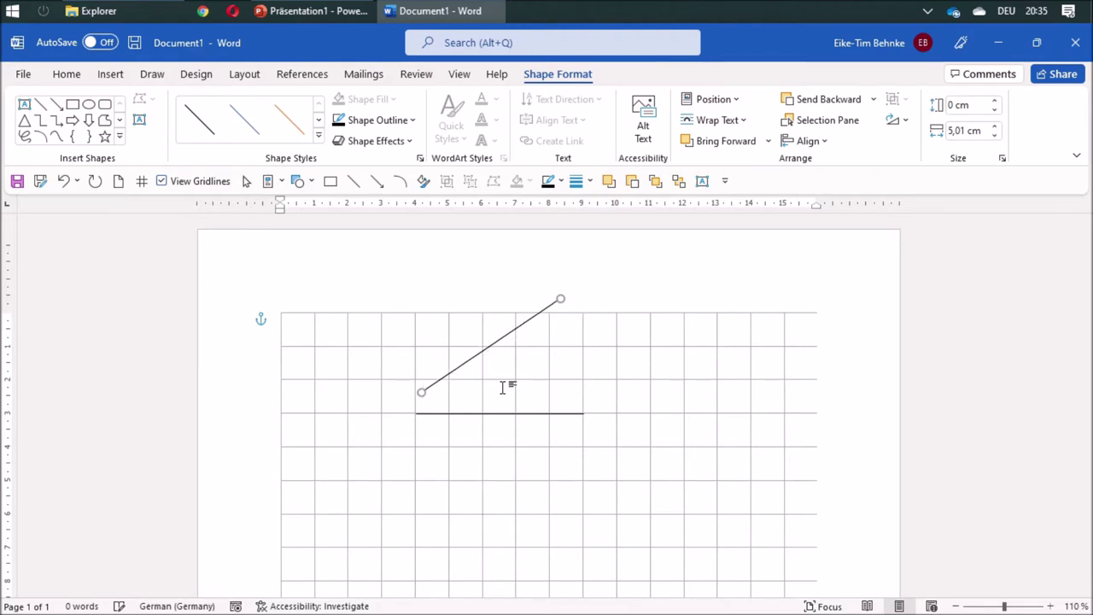
key(Right)
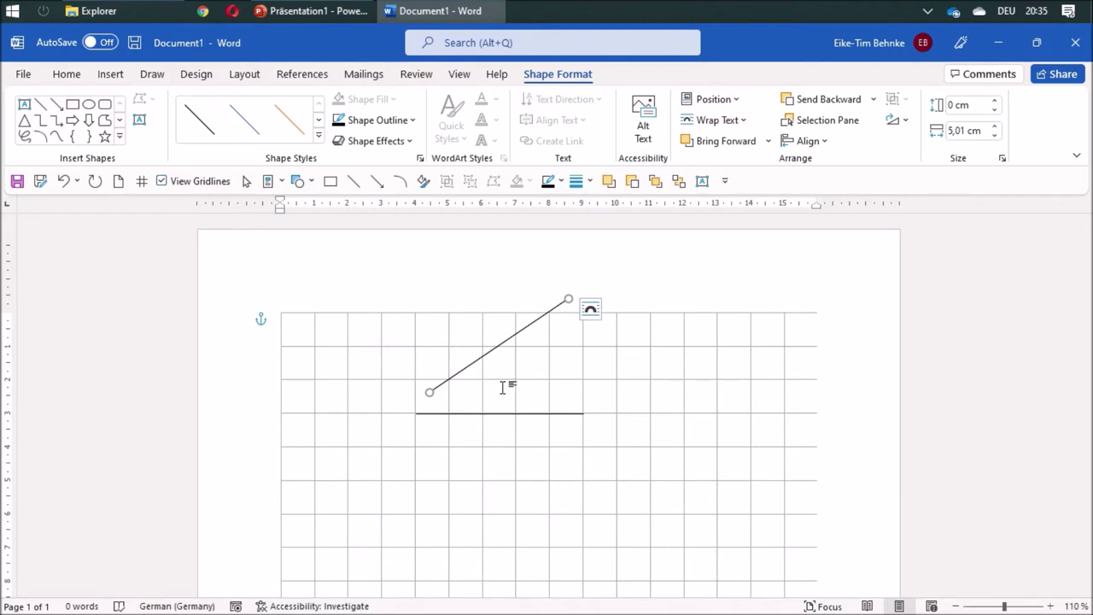
Shift the angled line left in fine increments, bringing its lower end toward the gridline at the horizontal line's left end.
key(ctrl+Left)
key(ctrl+Left)
key(ctrl+Left)
key(ctrl+Left)
key(ctrl+Left)
key(ctrl+Left)
key(ctrl+Left)
key(ctrl+Left)
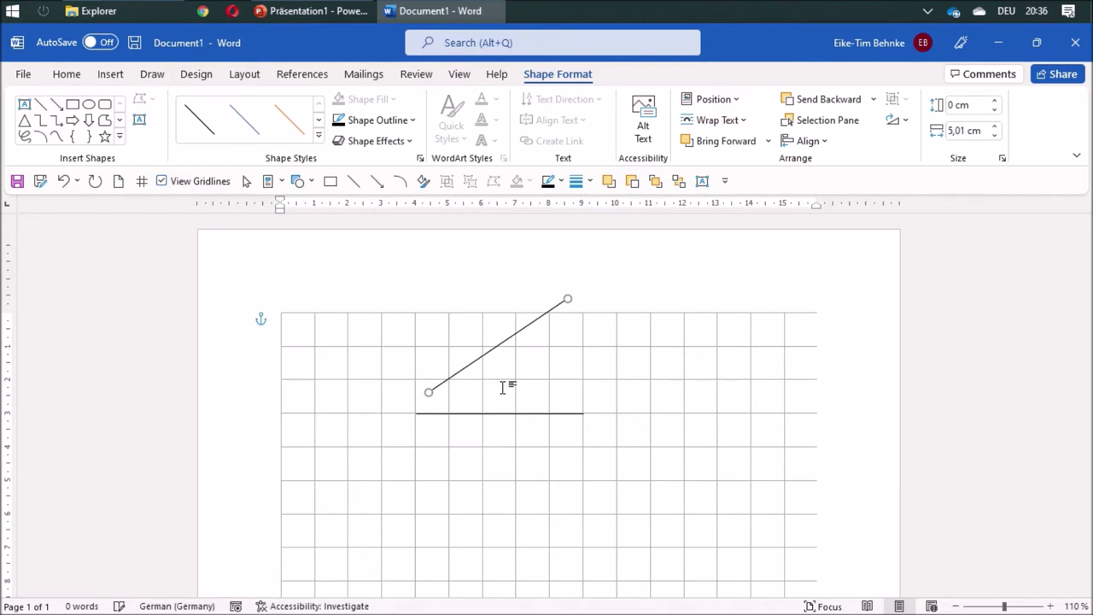
key(ctrl+Left)
key(ctrl+Left)
key(ctrl+Left)
key(ctrl+Left)
key(ctrl+Left)
key(ctrl+Left)
key(ctrl+Left)
key(ctrl+Left)
key(ctrl+Left)
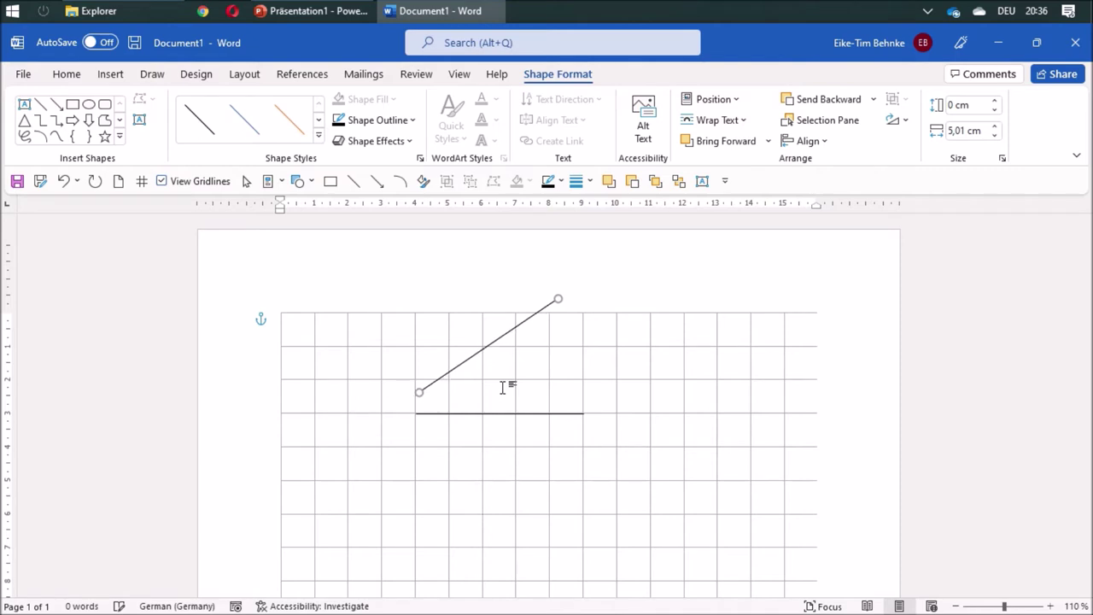
Lower the angled line in fine increments until its lower end meets the horizontal line's left end, and deselect it.
key(ctrl+Down)
key(ctrl+Down)
key(ctrl+Down)
key(ctrl+Down)
key(ctrl+Down)
key(ctrl+Down)
key(ctrl+Down)
key(ctrl+Down)
key(ctrl+Down)
key(ctrl+Down)
key(ctrl+Down)
key(ctrl+Down)
key(ctrl+Down)
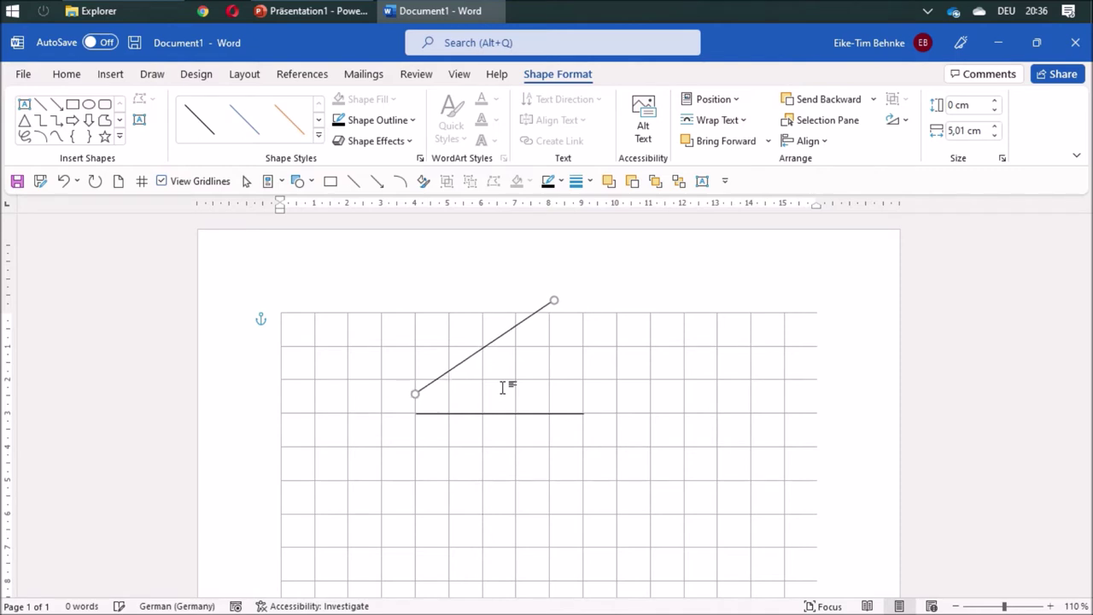
key(ctrl+Down)
key(ctrl+Down)
key(ctrl+Down)
key(ctrl+Down)
key(ctrl+Down)
key(ctrl+Down)
key(ctrl+Down)
key(ctrl+Down)
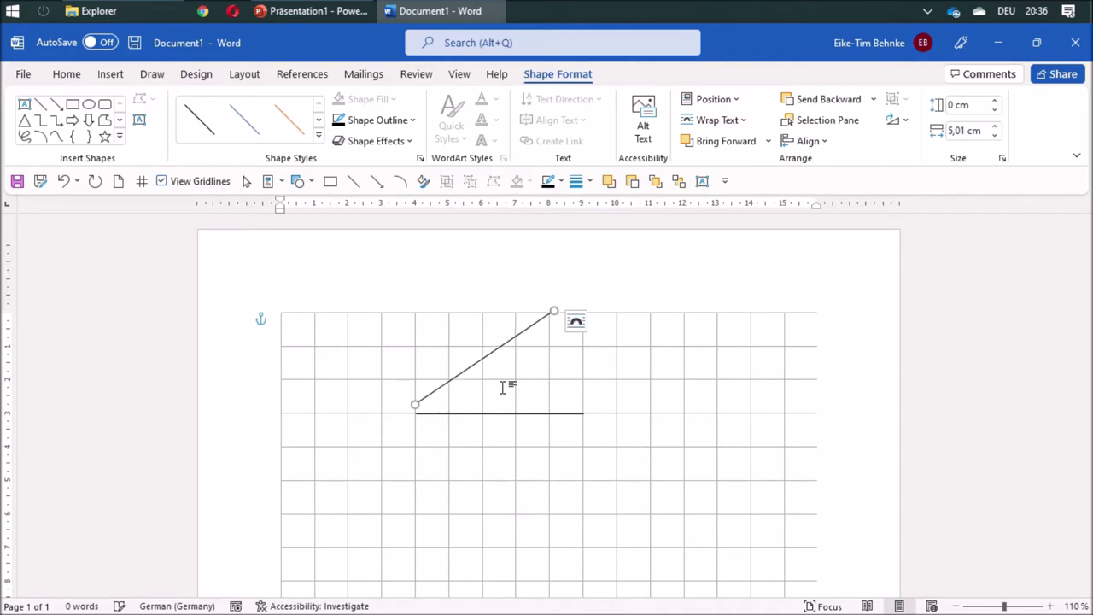
key(ctrl+Down)
key(ctrl+Down)
key(ctrl+Down)
key(ctrl+Down)
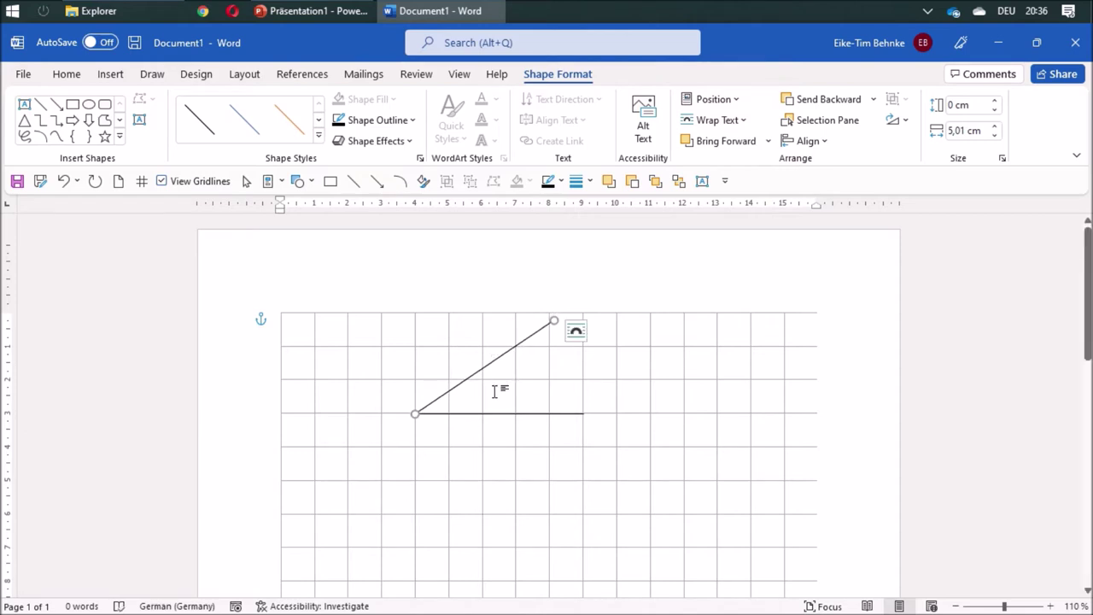
click(634, 453)
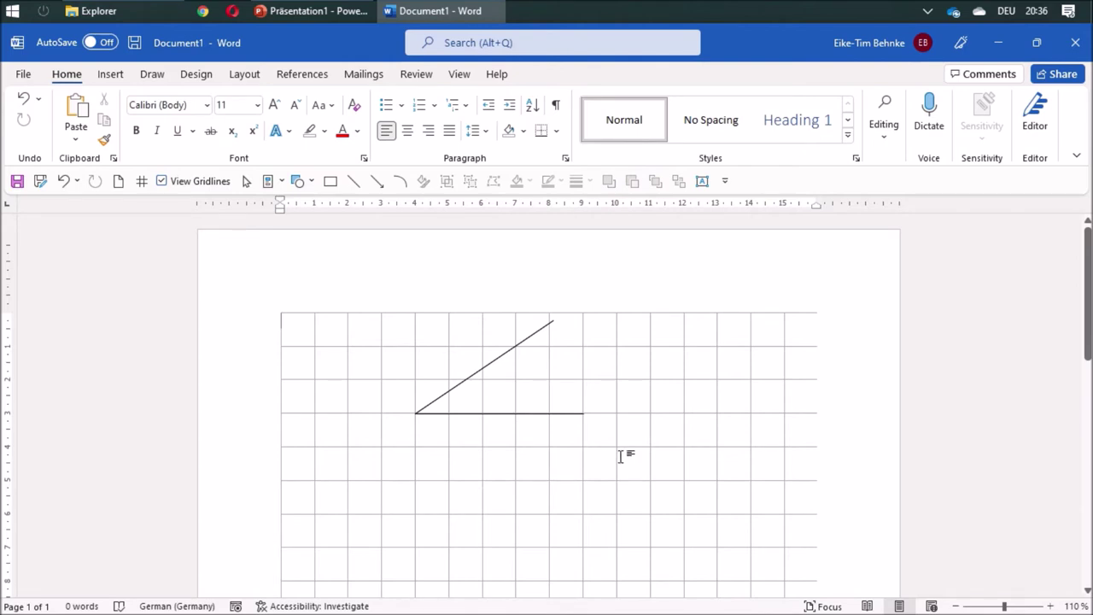
Draw an arc about 2 cm by 2 cm and move it so it is centred on the vertex where both lines meet.
click(399, 180)
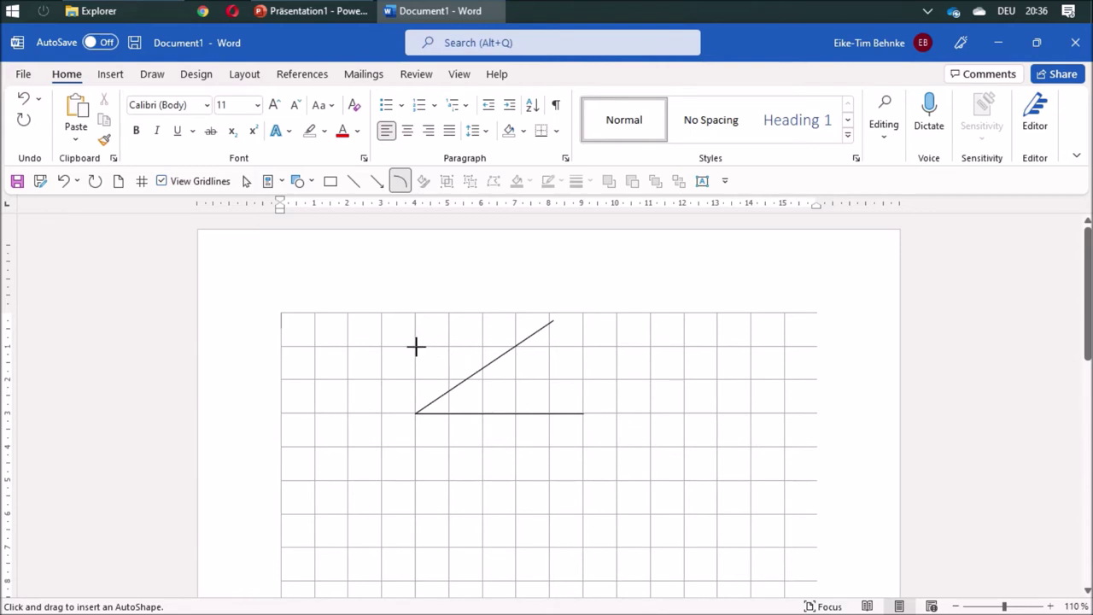
drag(414, 346, 485, 392)
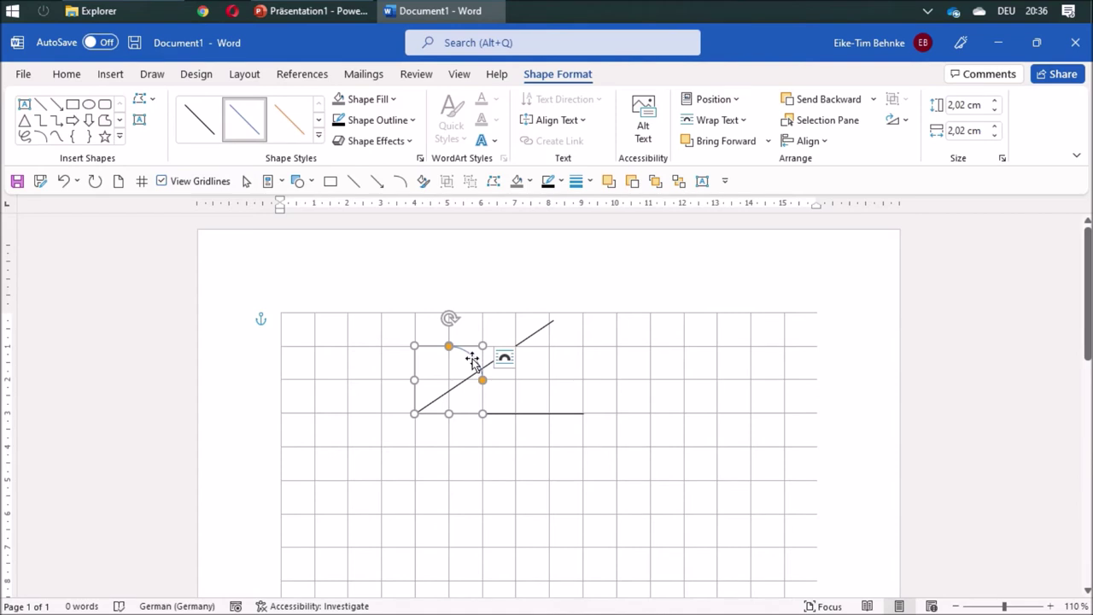
drag(474, 359, 441, 390)
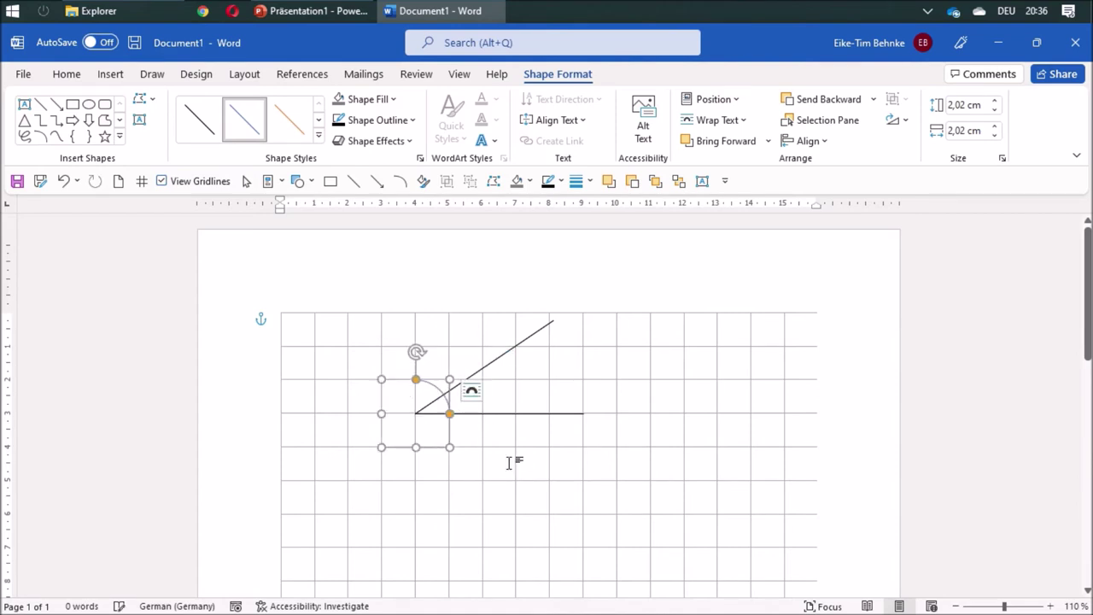
Shorten the arc so its upper end lies exactly on the angled line.
drag(418, 382, 428, 389)
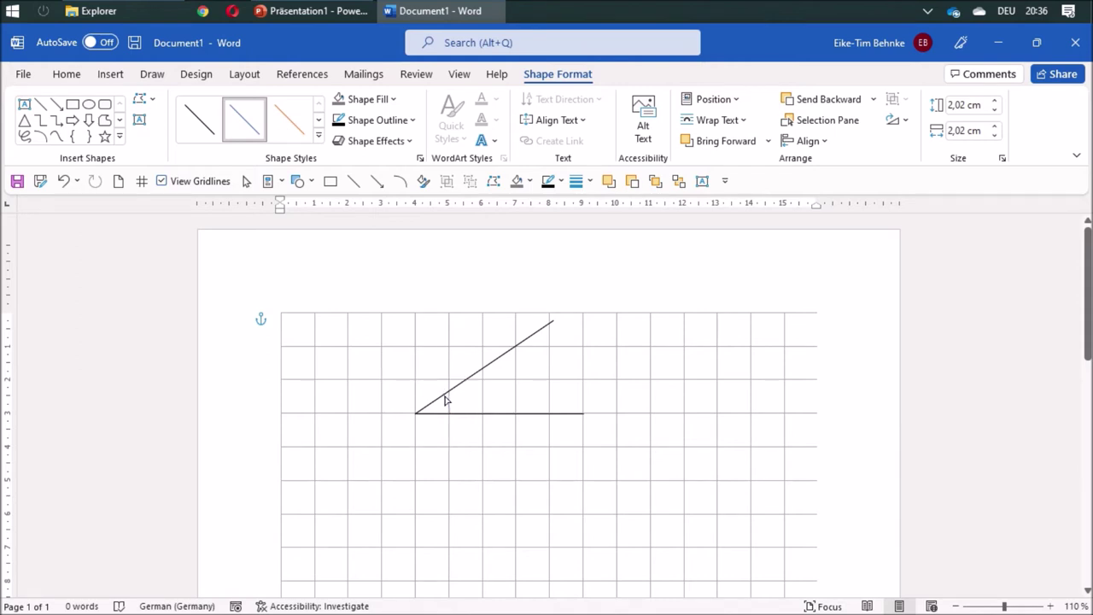
drag(445, 400, 448, 403)
click(585, 498)
scroll(586, 498, up, 10)
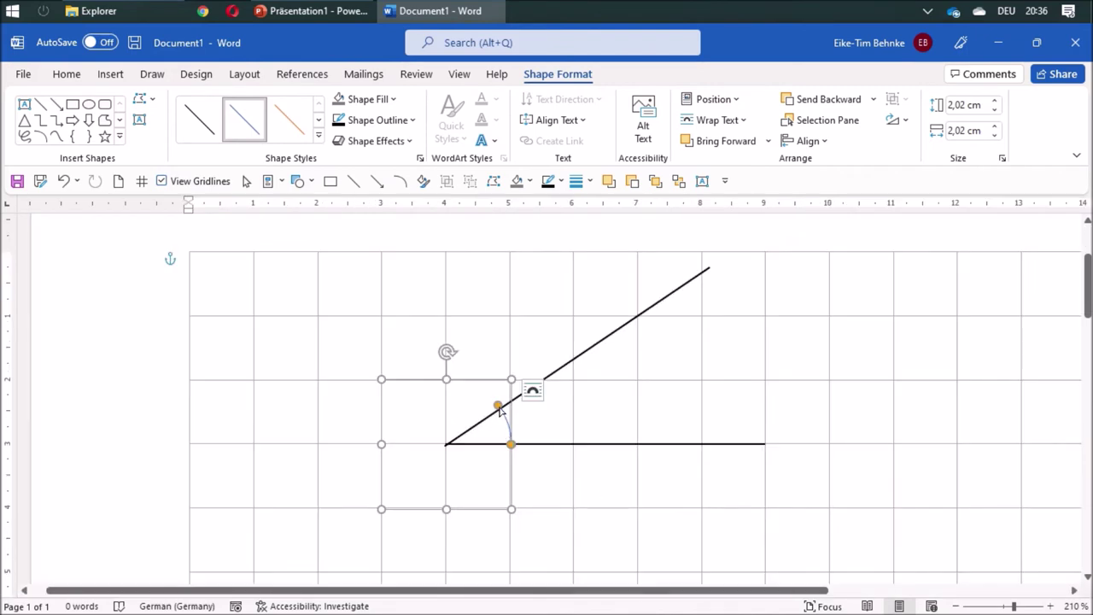
drag(500, 408, 503, 414)
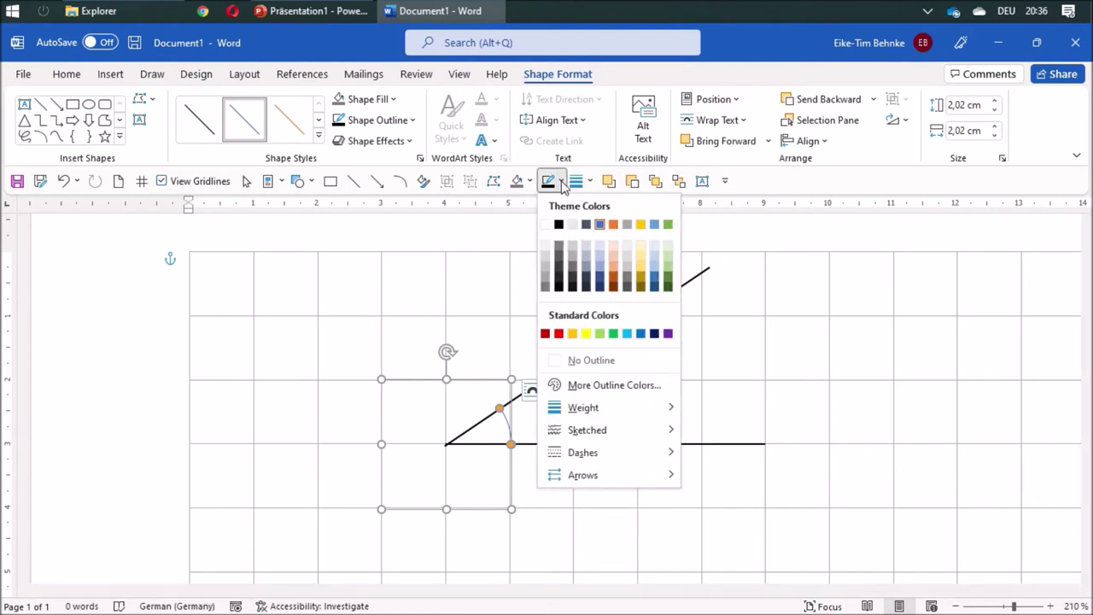
Give the arc a black ¾ pt outline and deselect it.
click(586, 181)
click(586, 181)
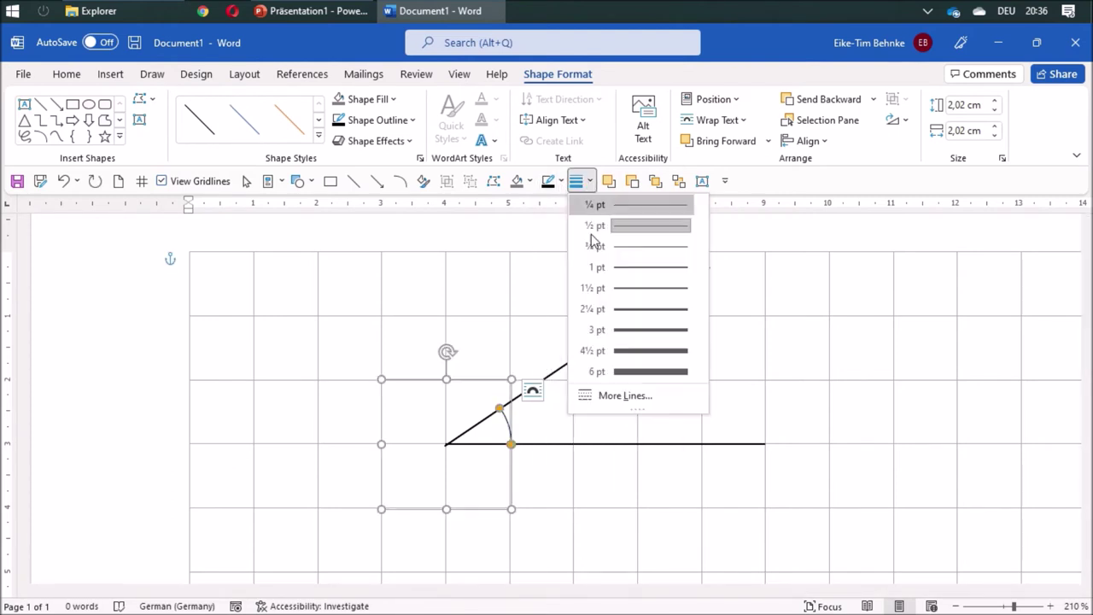
click(619, 248)
click(696, 386)
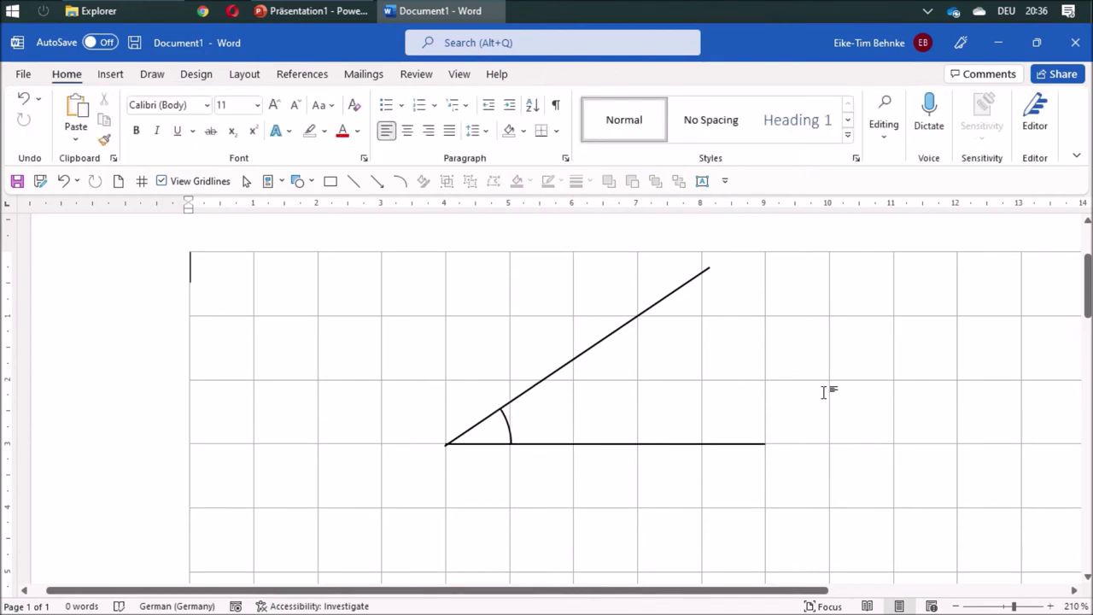
Insert a 1 cm by 1 cm text box in the grid square starting at 2 cm in the top row, containing 50.
click(702, 182)
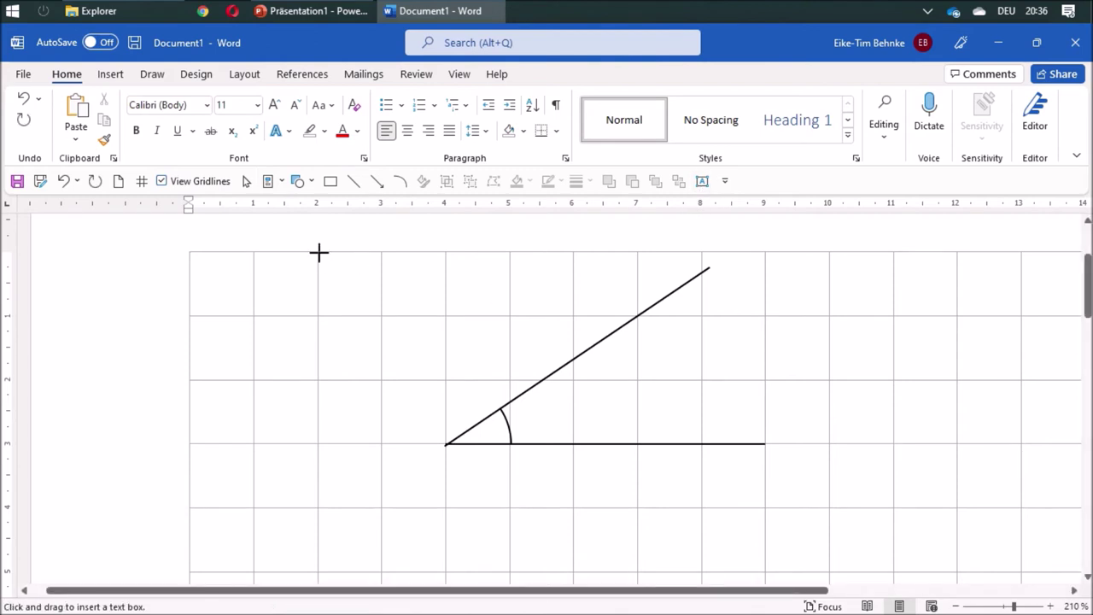
drag(318, 252, 382, 316)
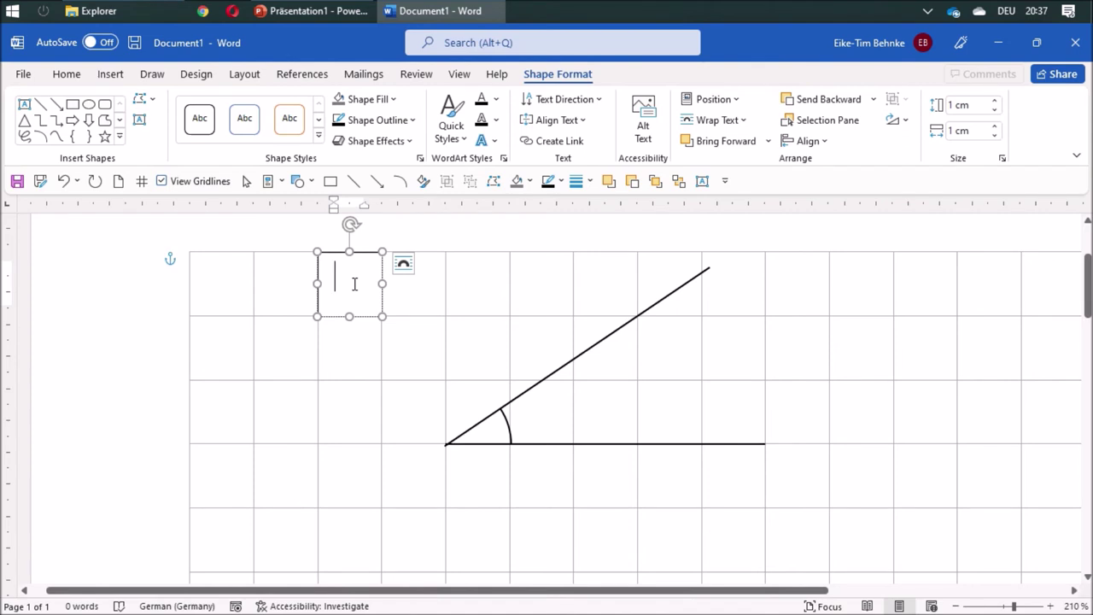
text(50)
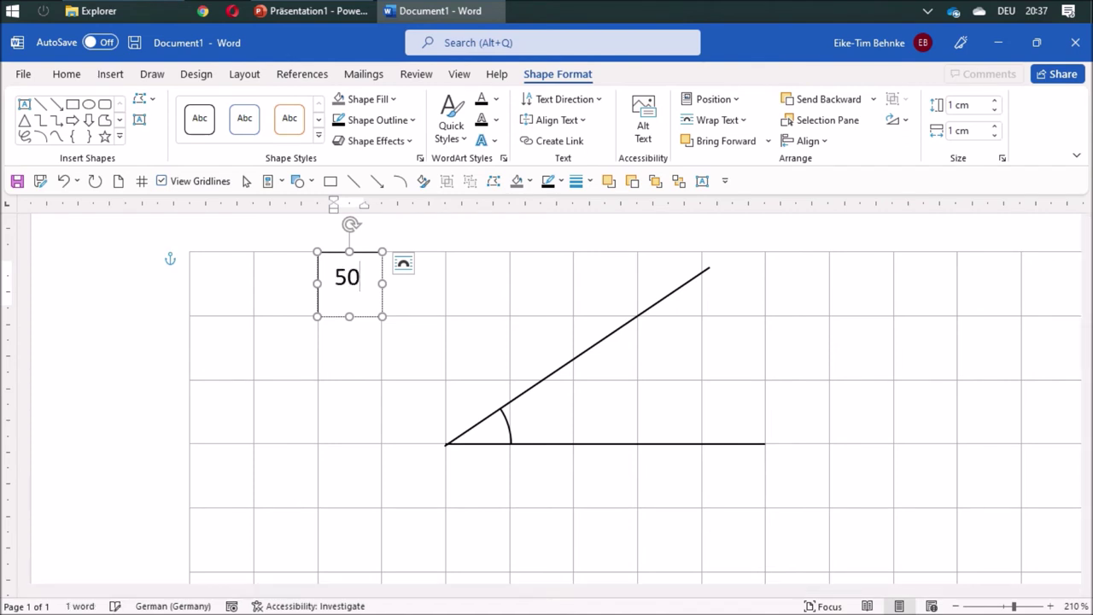
Set the text box's font size to 8 and add a degree sign after 50.
drag(362, 277, 335, 276)
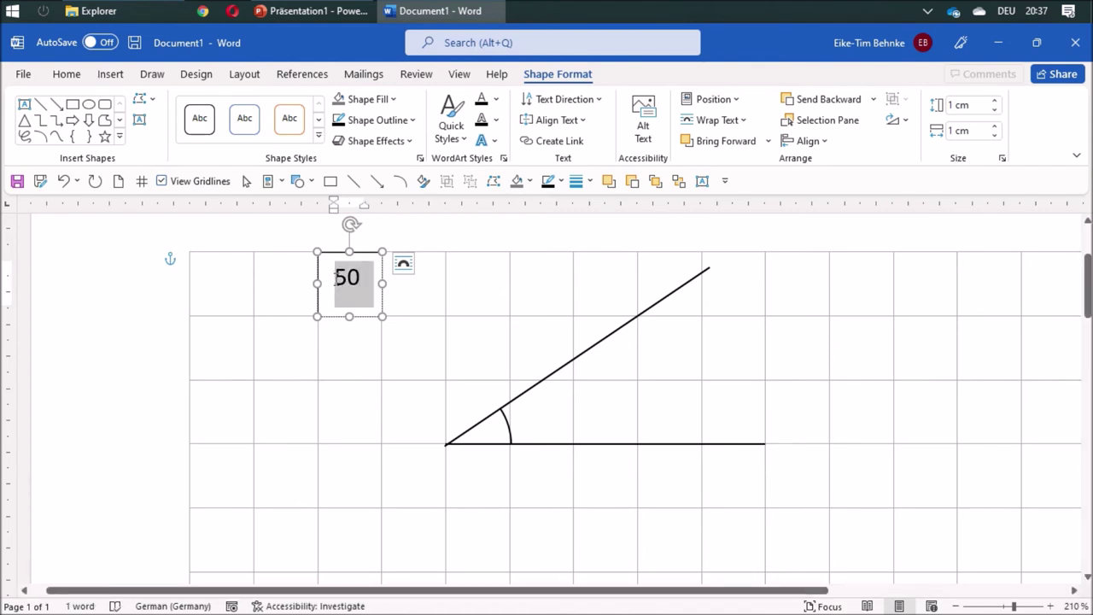
click(80, 76)
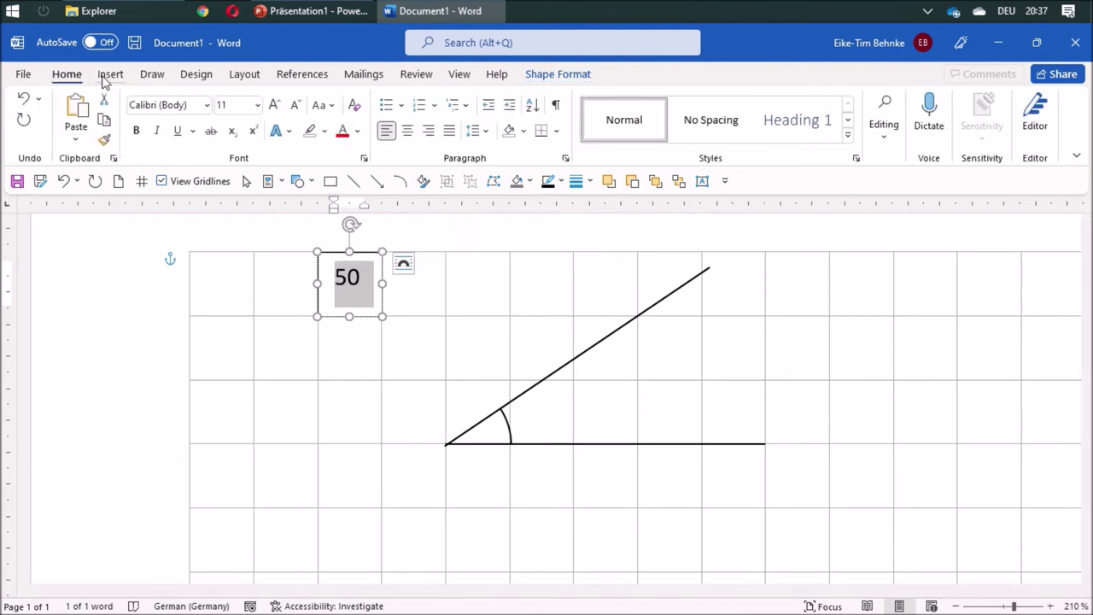
click(258, 104)
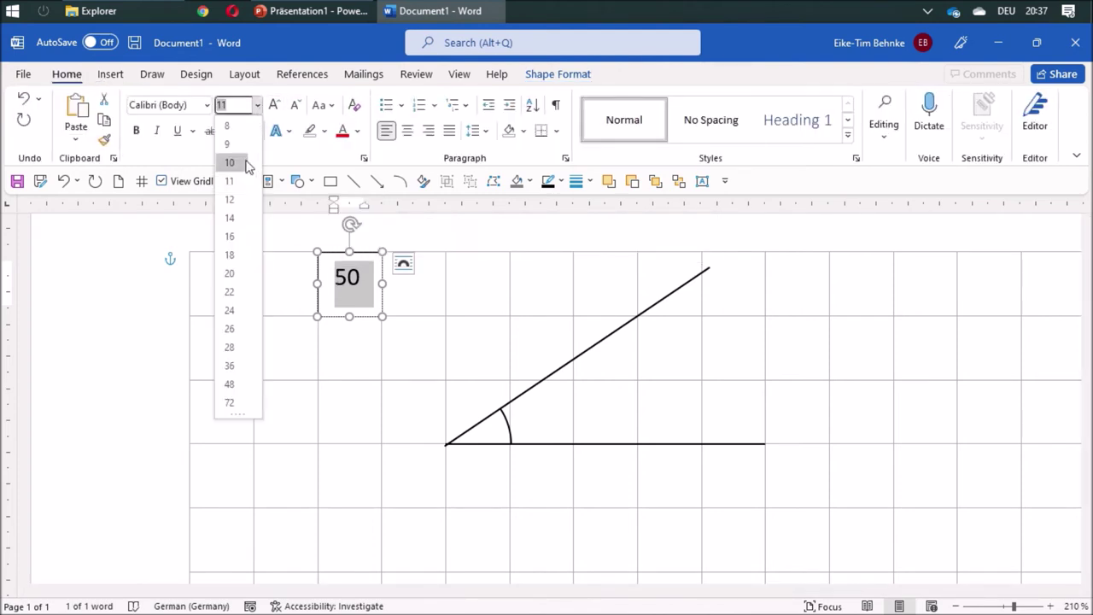
click(231, 125)
click(360, 287)
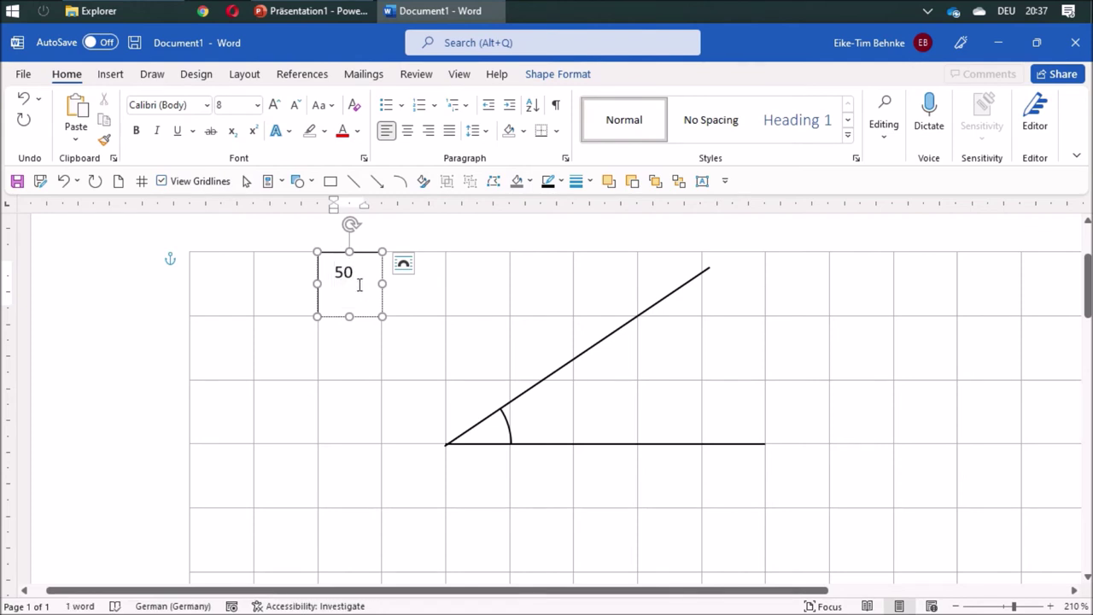
text(°)
Remove the outline from the text box containing 50°.
click(366, 256)
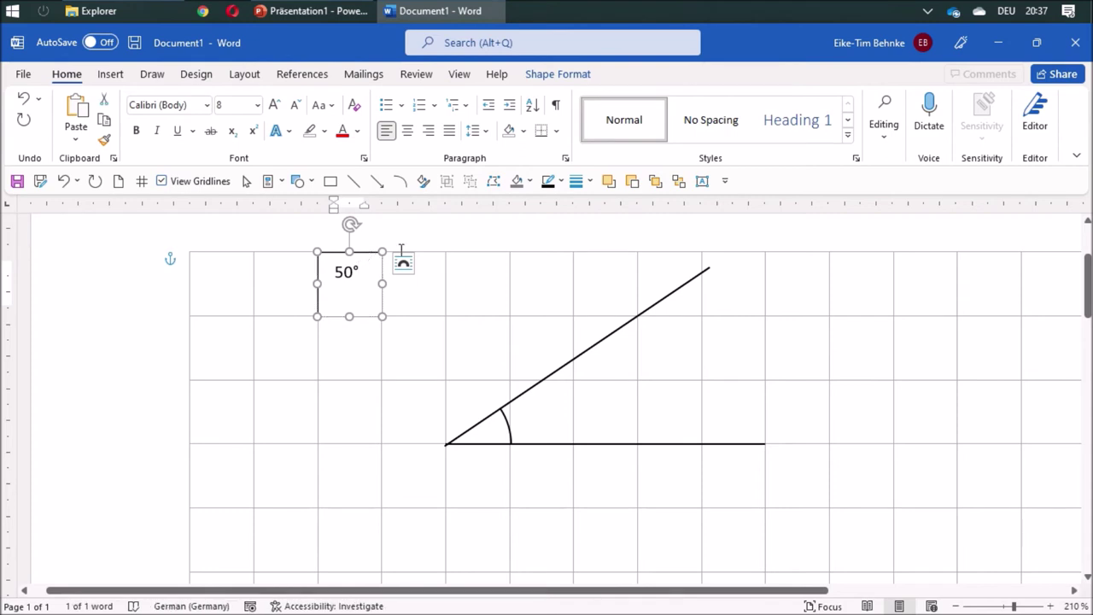
click(560, 182)
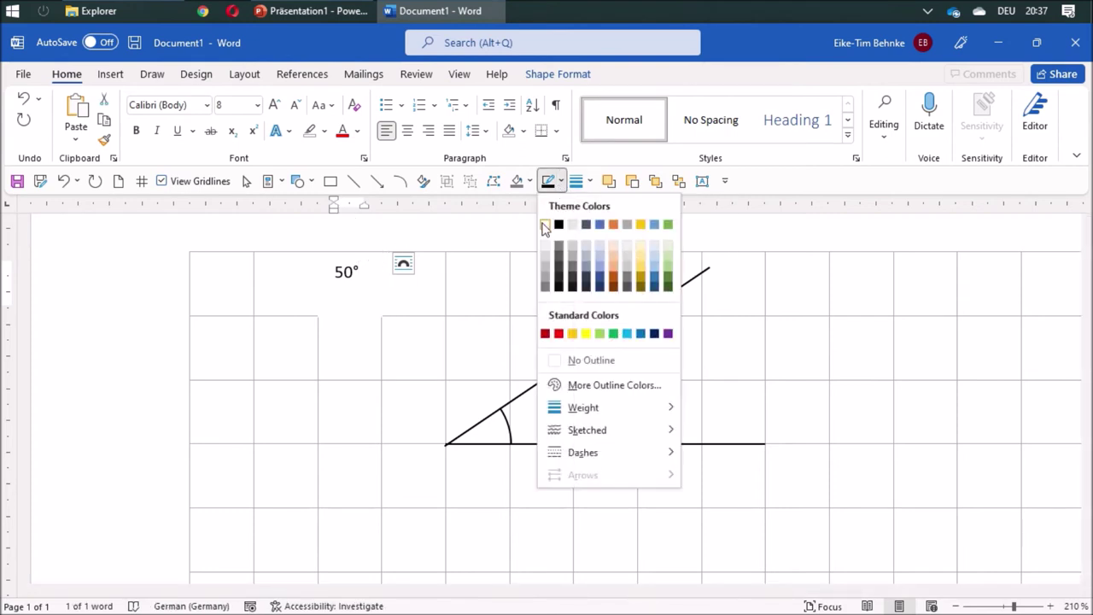
click(570, 359)
click(444, 289)
Move the 50° text box inside the angle next to its vertex and send it behind the lines and arc.
click(366, 269)
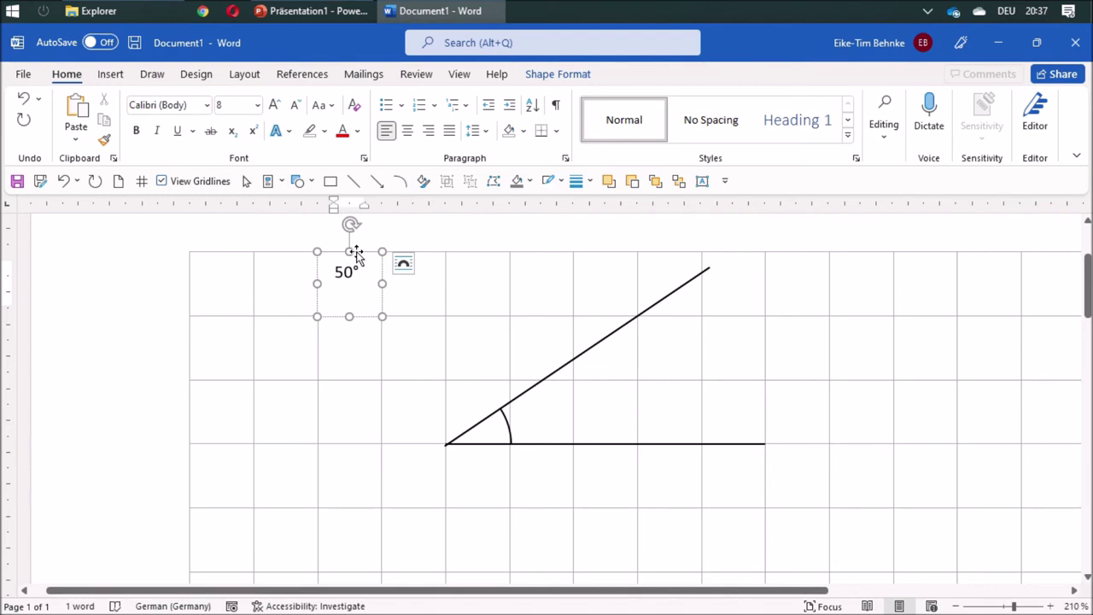
drag(356, 254, 504, 413)
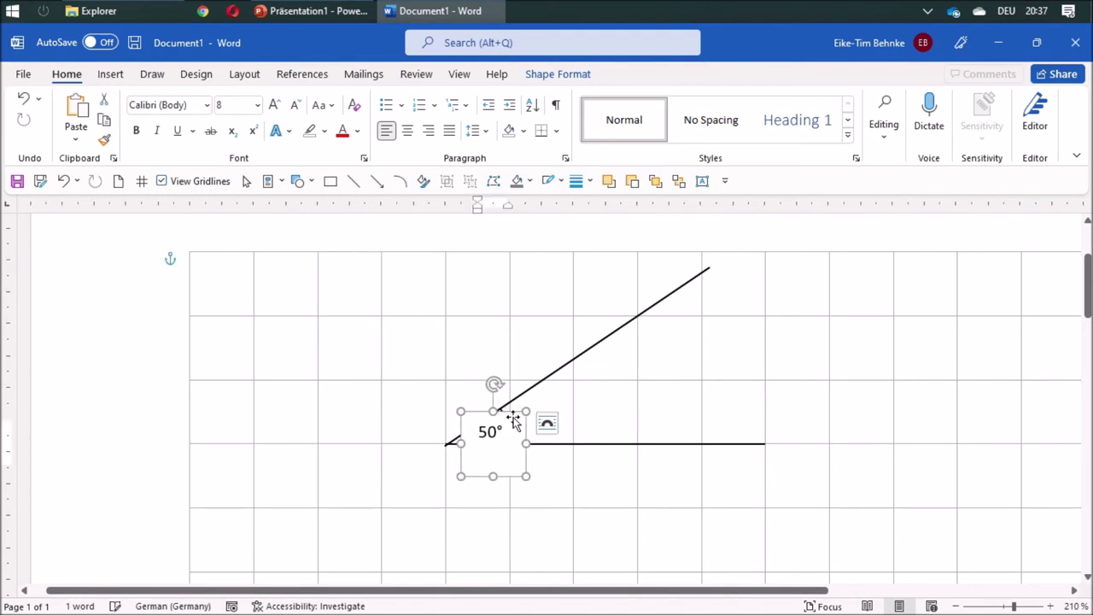
click(678, 181)
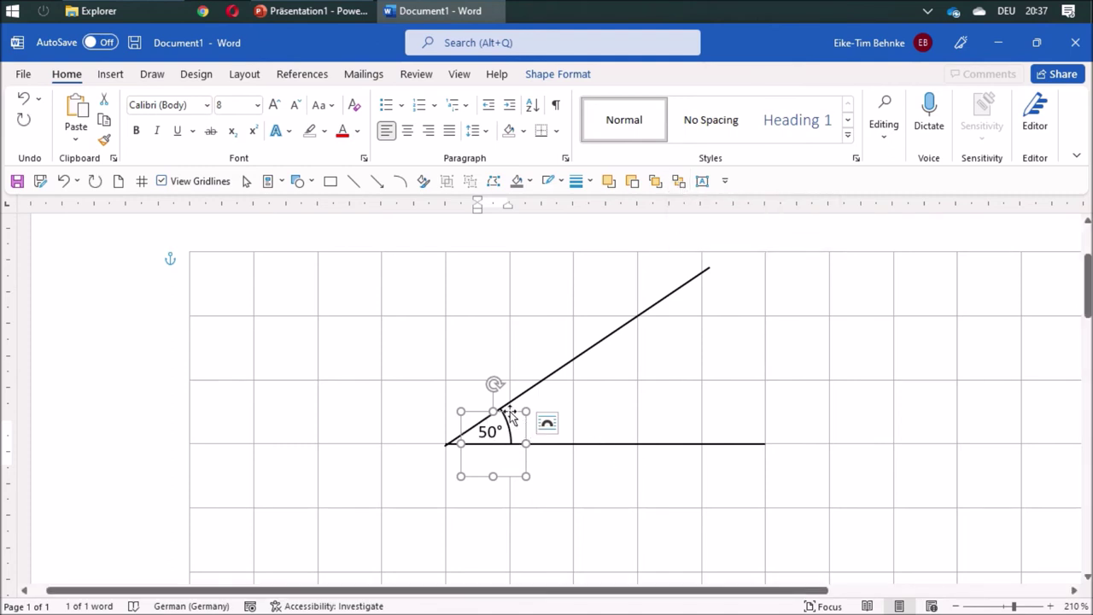
drag(490, 384, 481, 386)
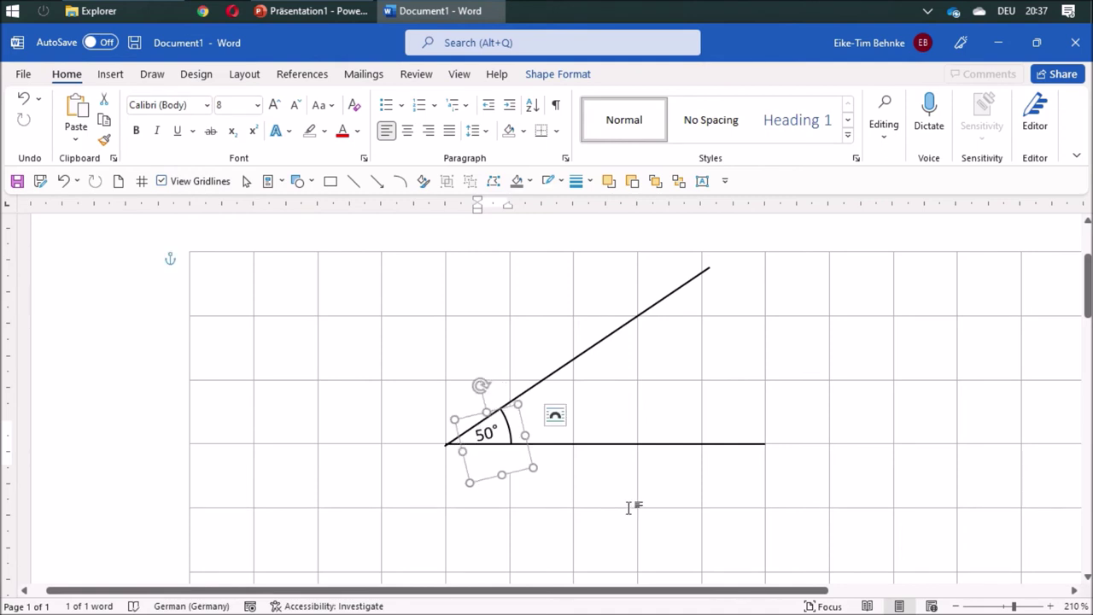
click(556, 415)
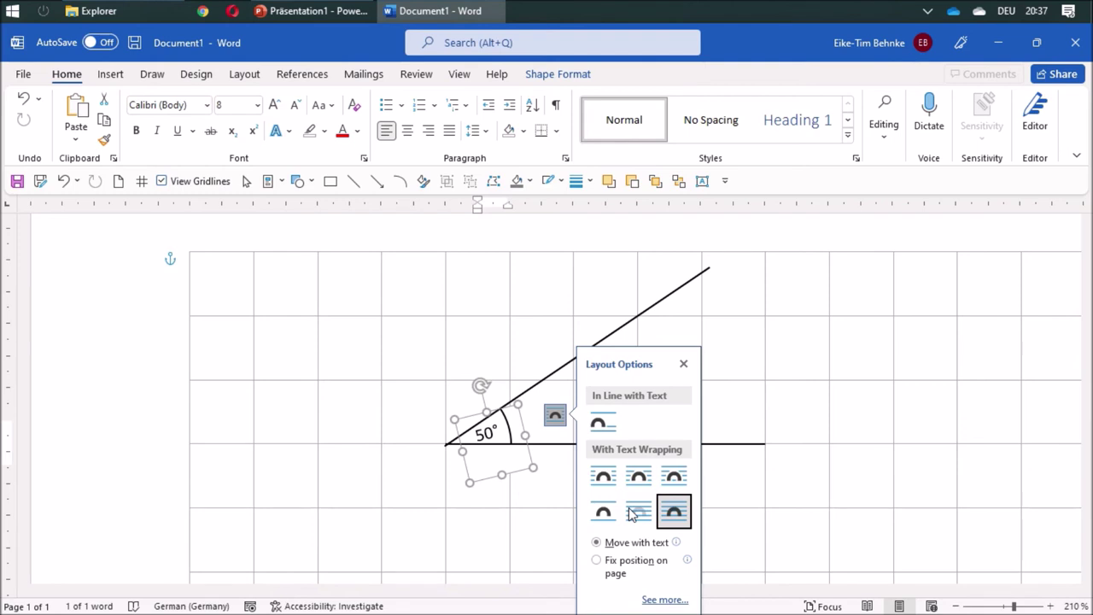
click(482, 540)
key(ctrl+z)
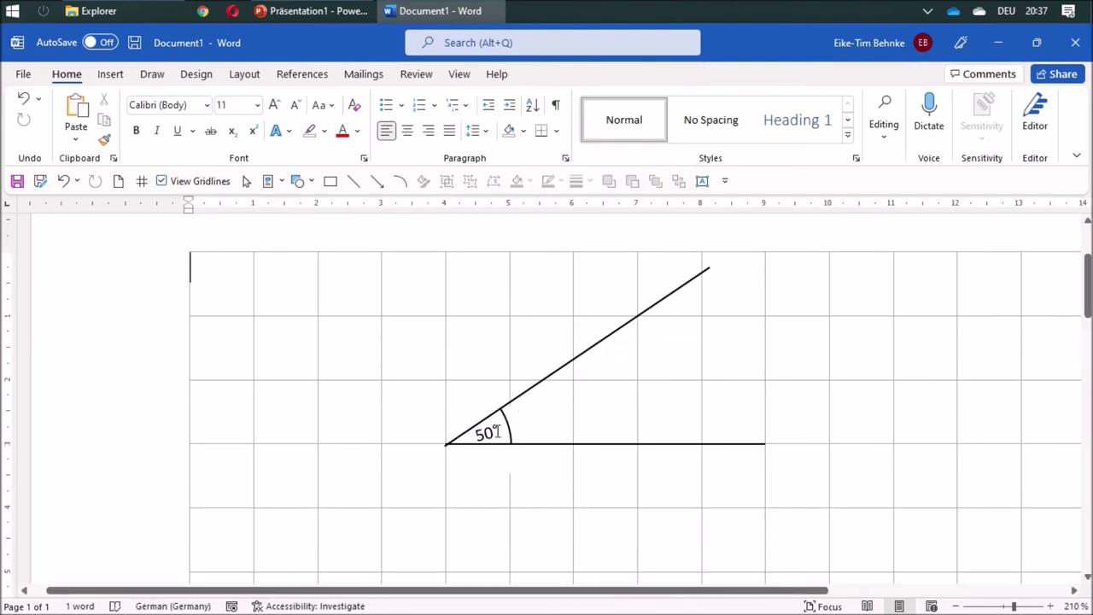
Rotate the 50° text box counterclockwise so its text slants inside the angle, and deselect it.
click(517, 416)
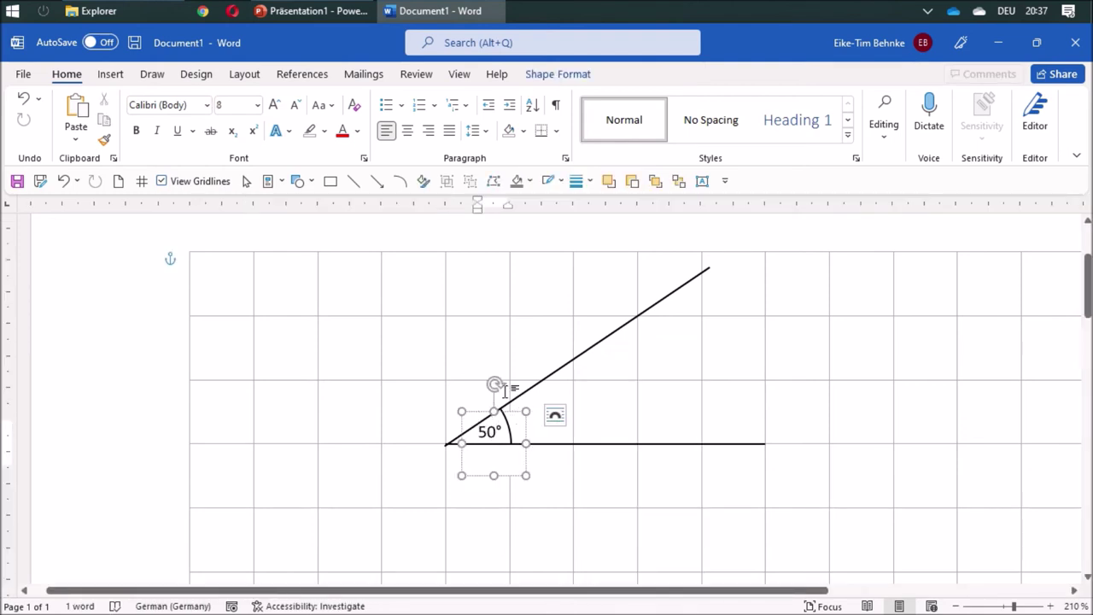
drag(497, 384, 476, 386)
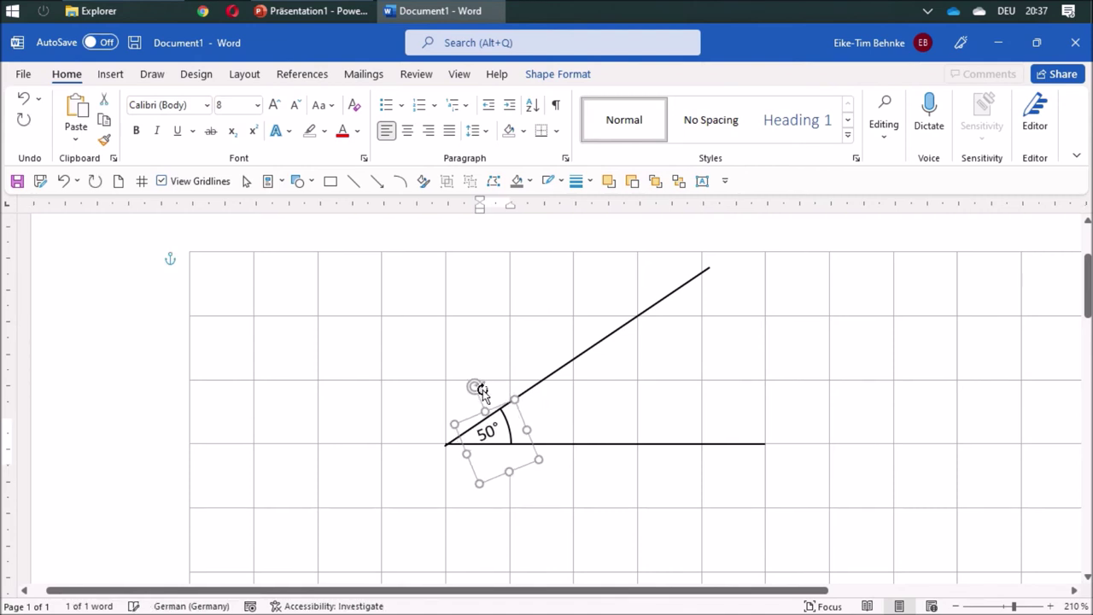
click(729, 373)
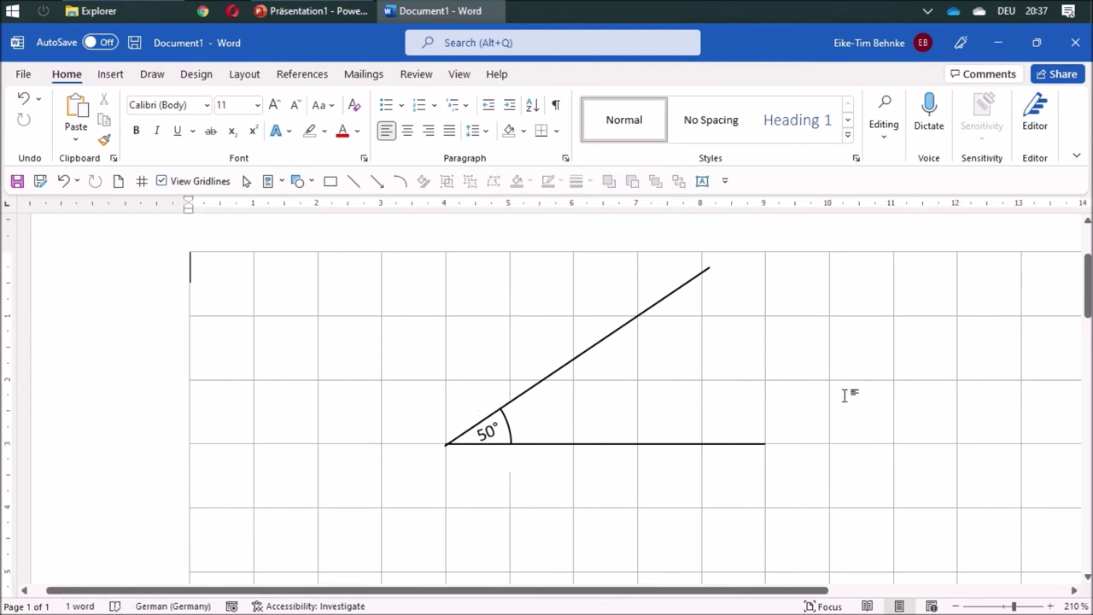
Select both lines, the arc and the 50° text box and group them into one object.
scroll(853, 397, up, 1)
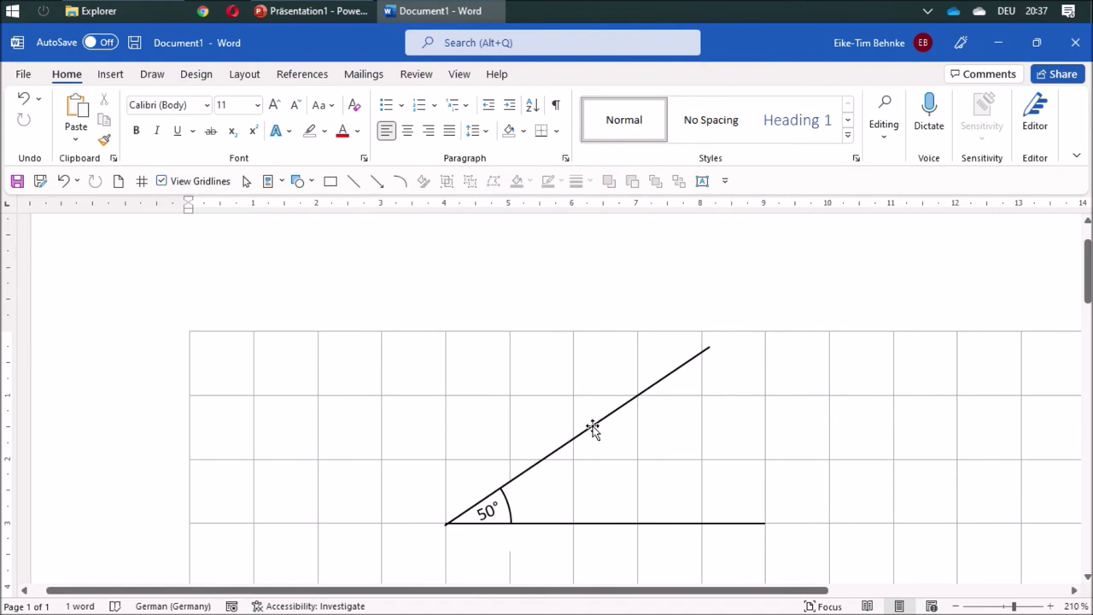
click(246, 181)
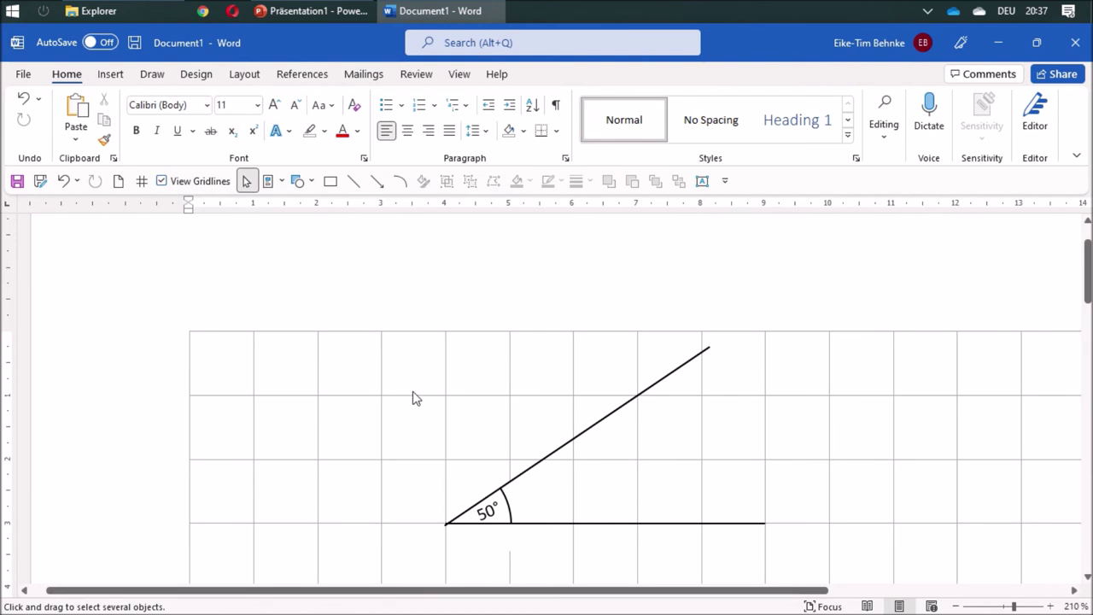
mouse_move(340, 295)
mouse_down()
mouse_move(812, 575)
mouse_move(934, 585)
mouse_up()
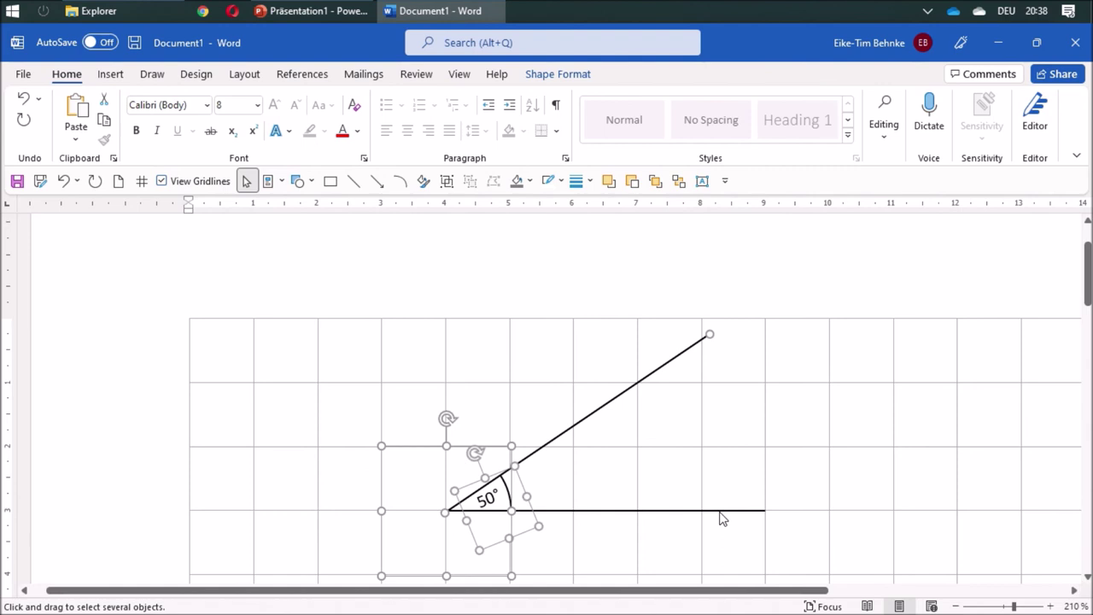
click(721, 511)
click(447, 181)
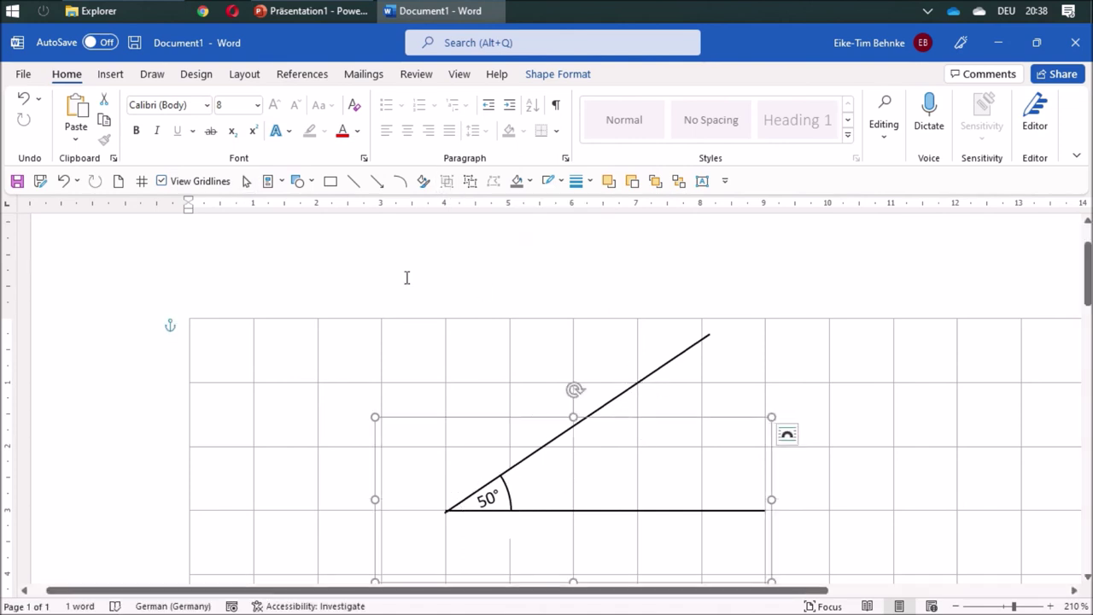
Save the grouped drawing to the Quick Part Gallery as a building block named Angle, stored in Normal.
click(281, 182)
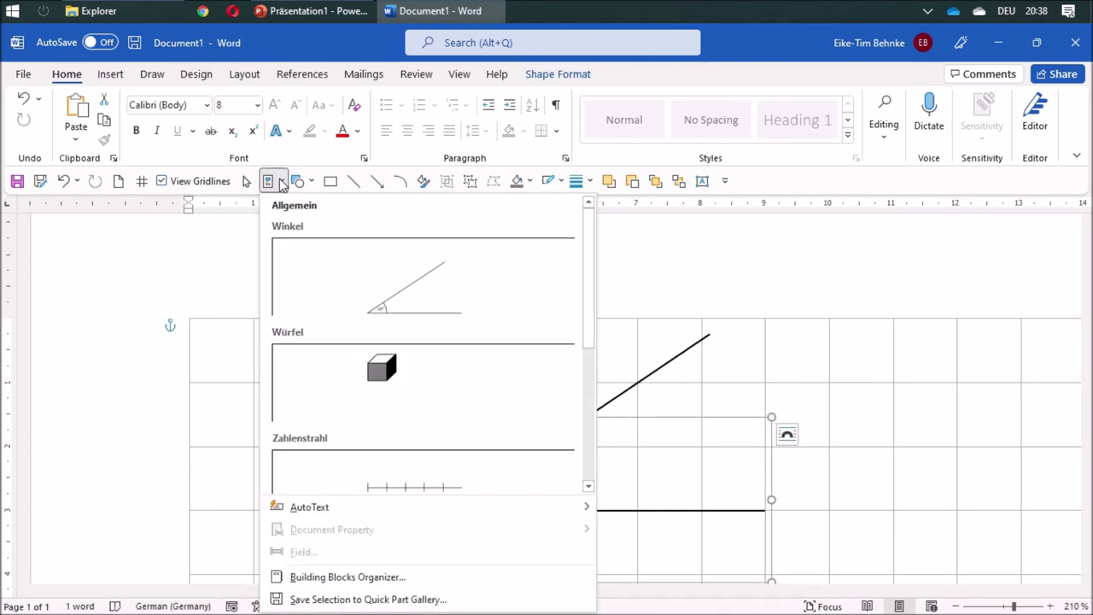
click(367, 599)
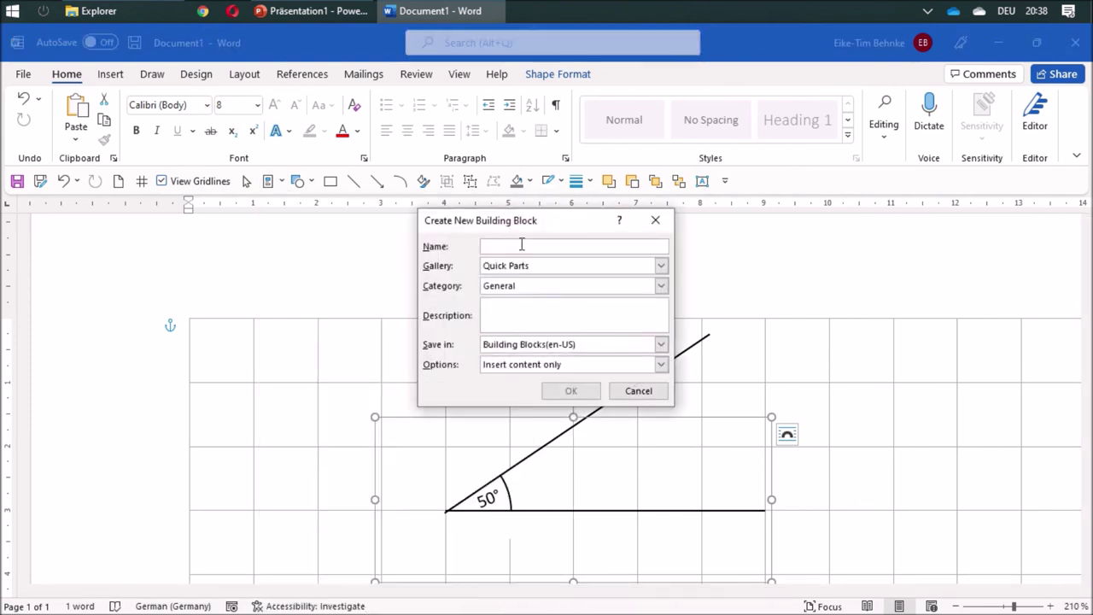
text(Angle)
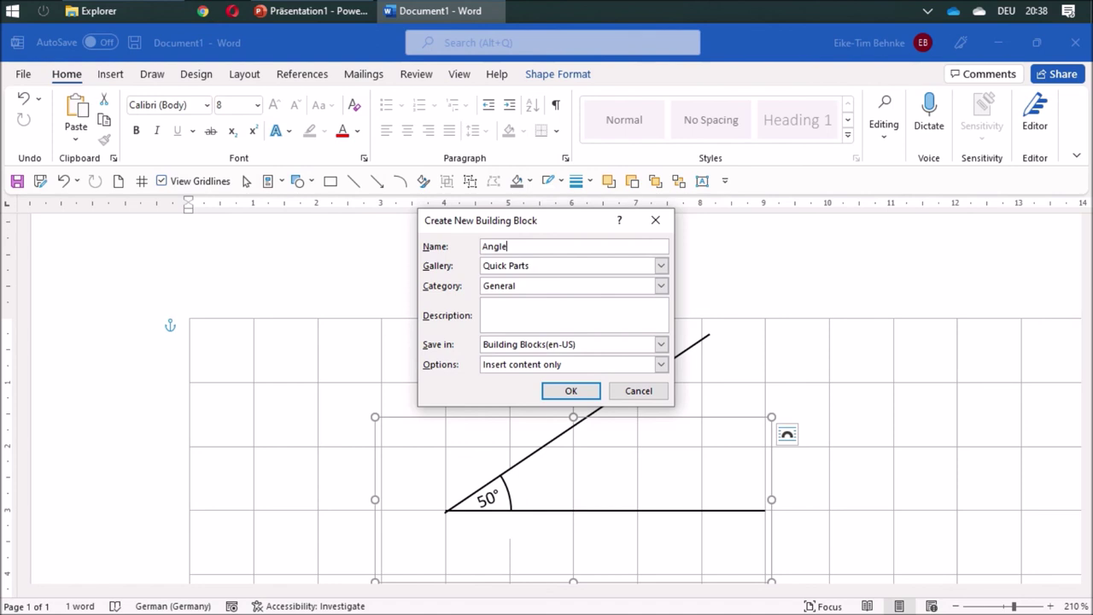
click(662, 345)
click(529, 358)
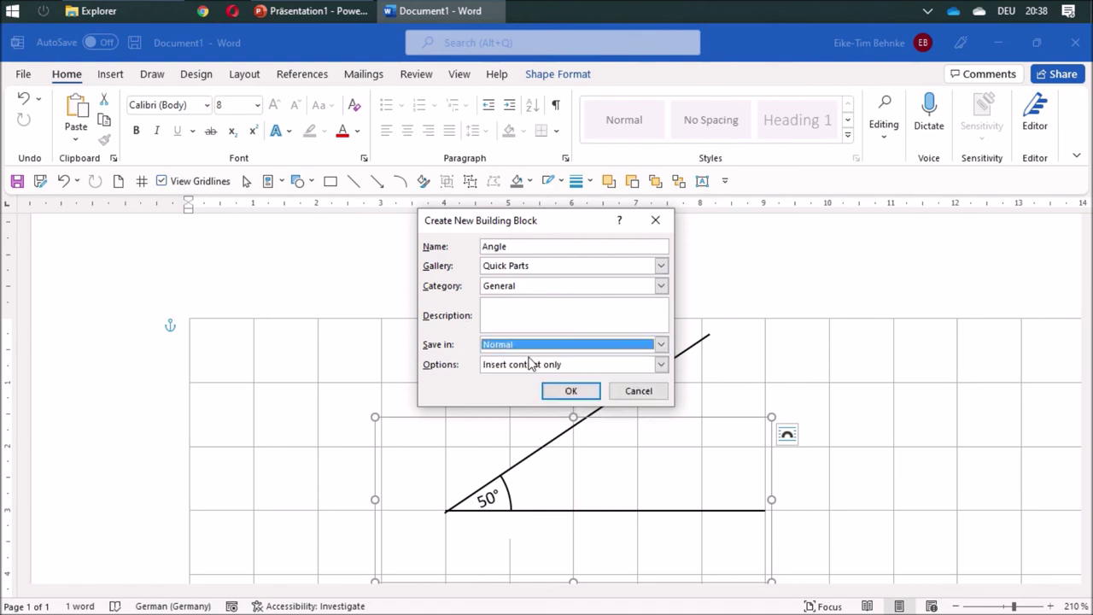
click(571, 391)
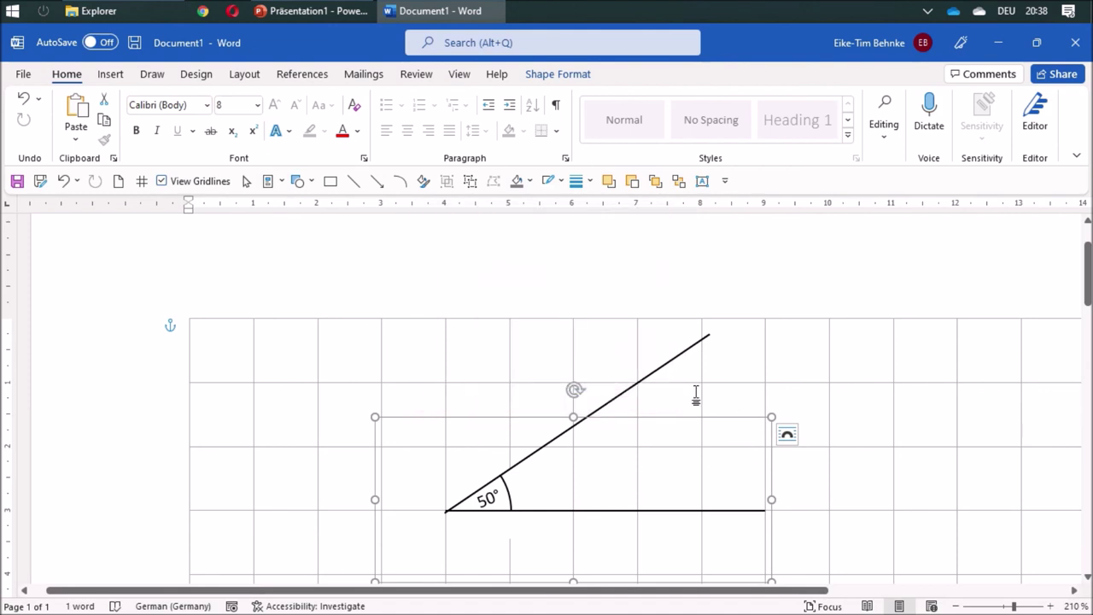